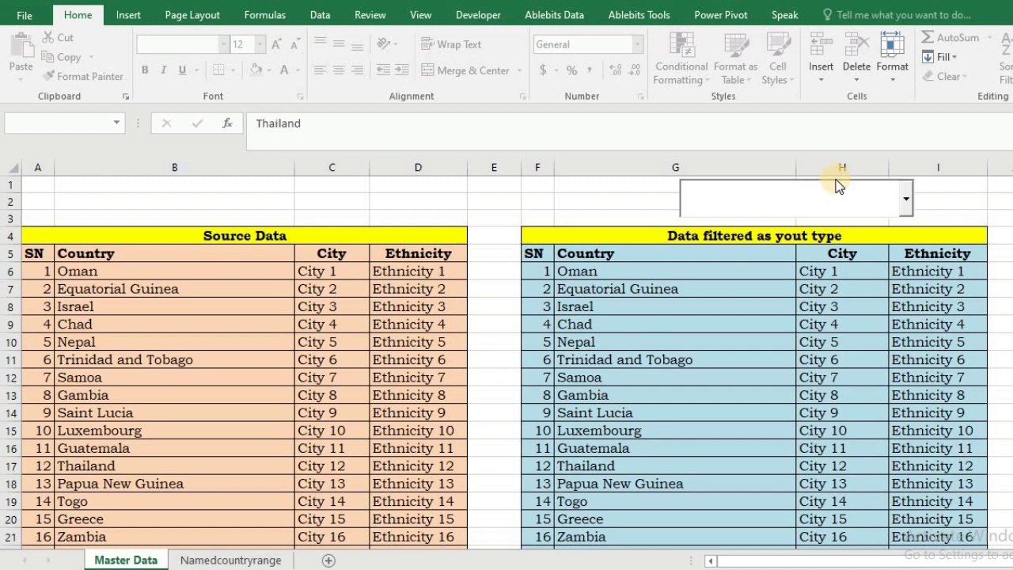
# Step: Type 'uni' into the combo box so the table shows only United States and United Kingdom rows
pyautogui.click(796, 204)
pyautogui.write('u')
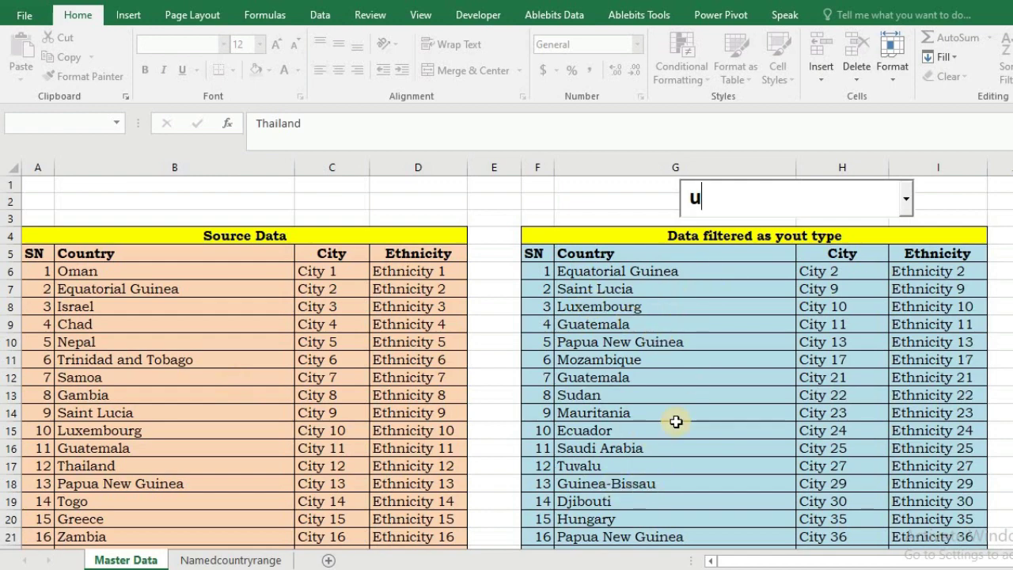
pyautogui.write('n')
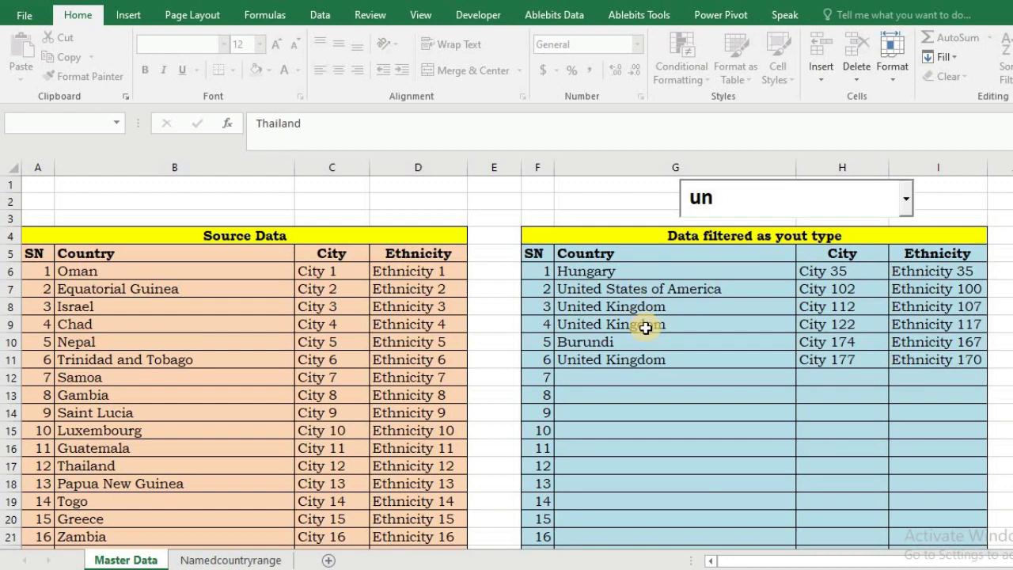
pyautogui.write('i')
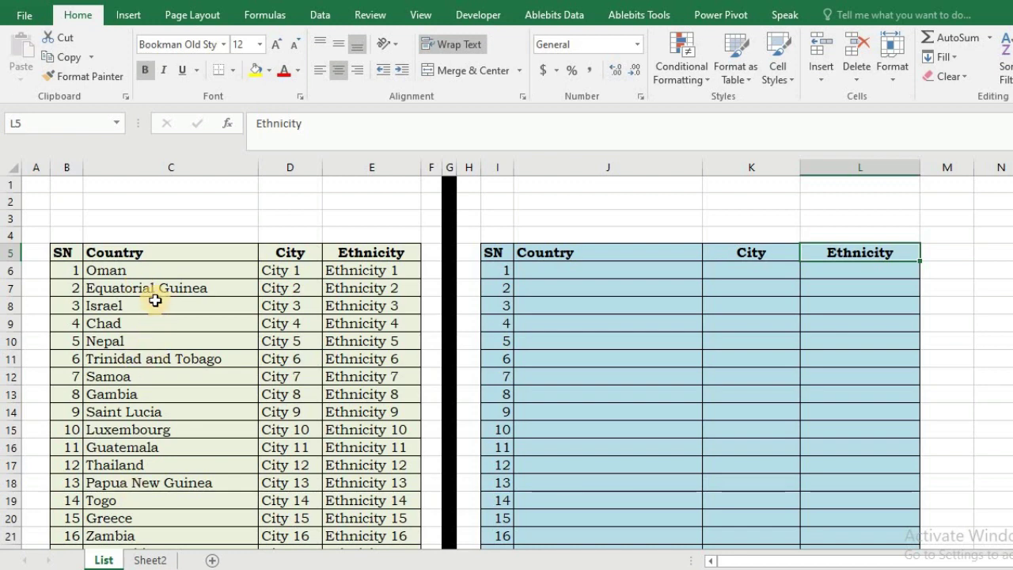
# Step: Copy the Country column from C6 down on the List sheet and paste it into Sheet2 at A1
pyautogui.click(155, 276)
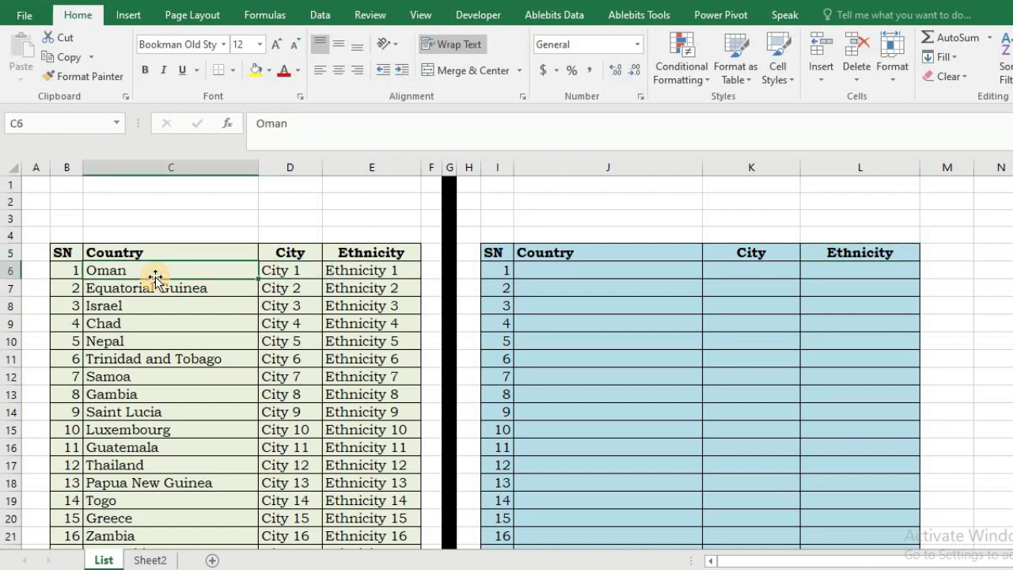
pyautogui.hotkey('ctrl', 'shift', 'Down')
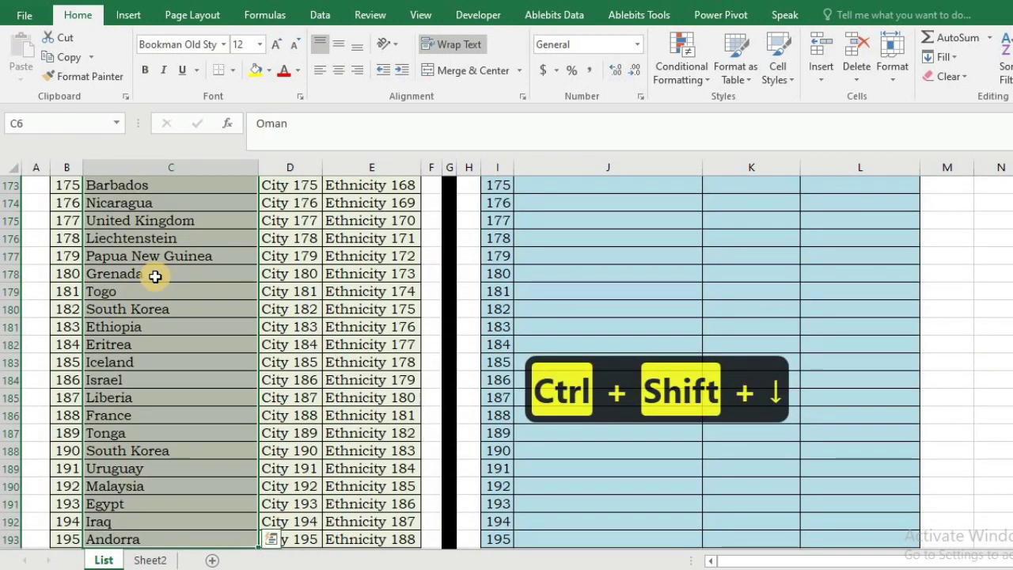
pyautogui.hotkey('ctrl', 'c')
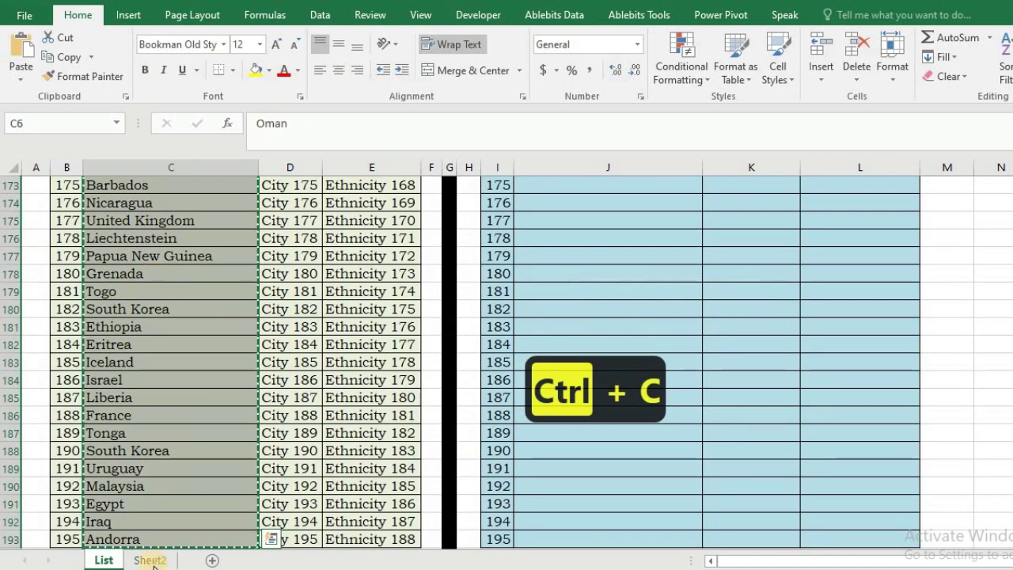
pyautogui.click(150, 559)
pyautogui.hotkey('ctrl', 'v')
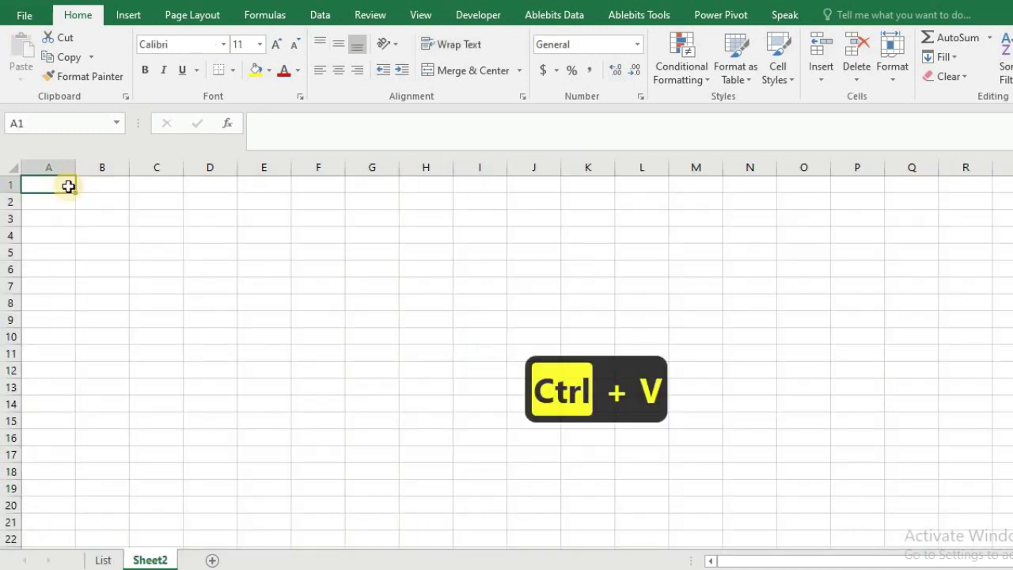
pyautogui.click(101, 559)
pyautogui.hotkey('ctrl', 'c')
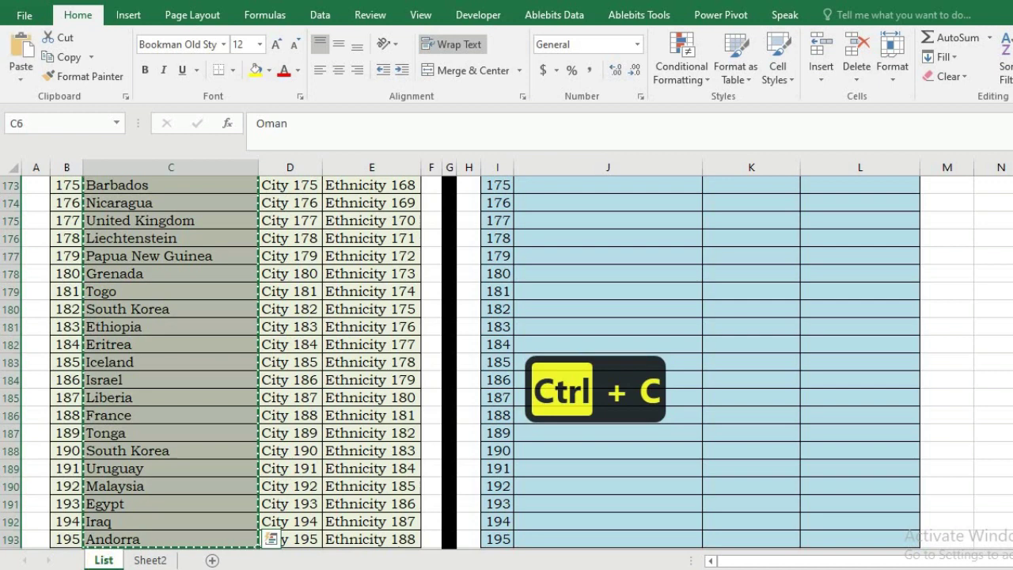
pyautogui.click(150, 559)
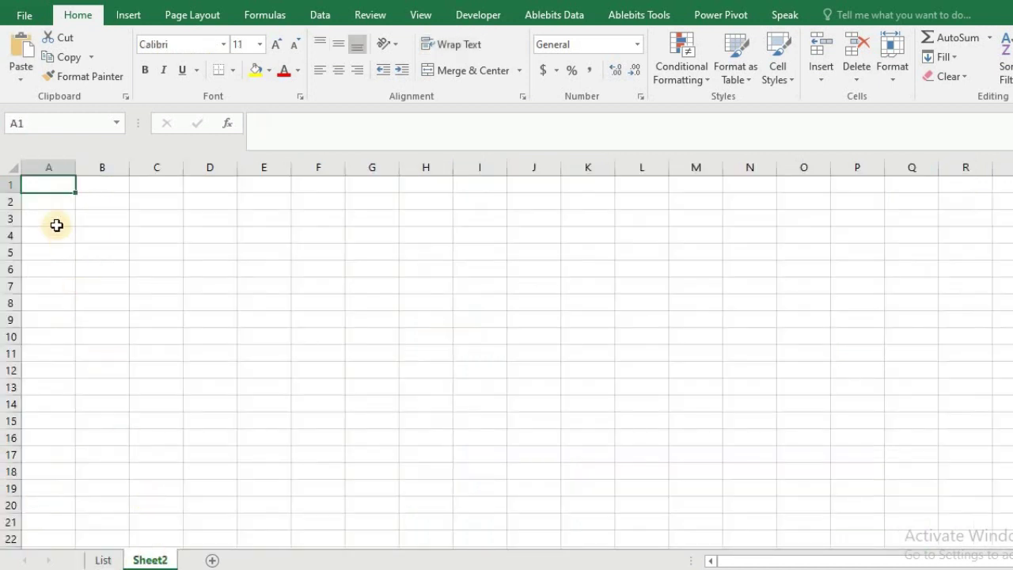
pyautogui.hotkey('ctrl', 'v')
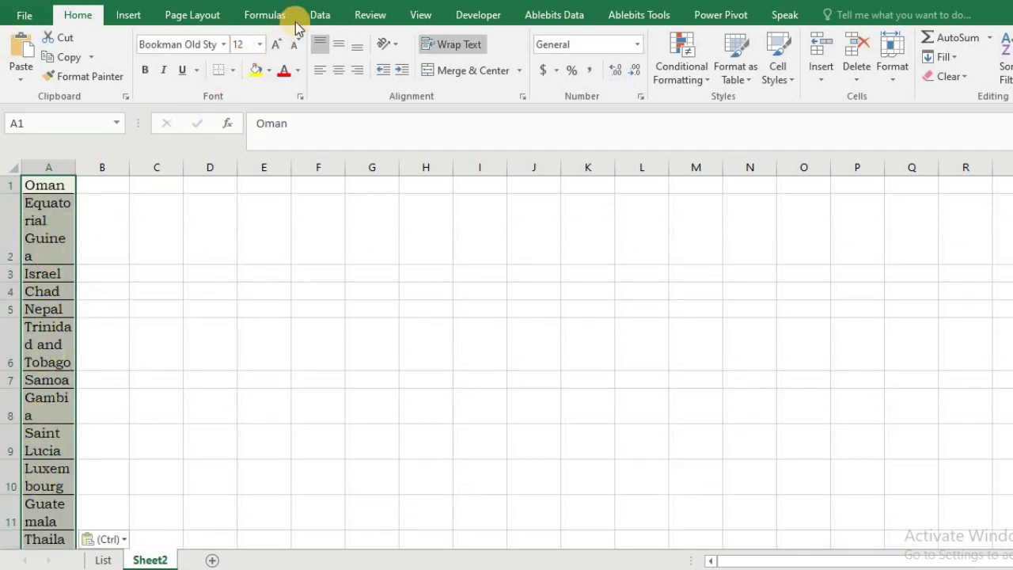
# Step: Run Remove Duplicates on Sheet2 column A, removing 75 duplicates and leaving 113 unique countries
pyautogui.click(319, 18)
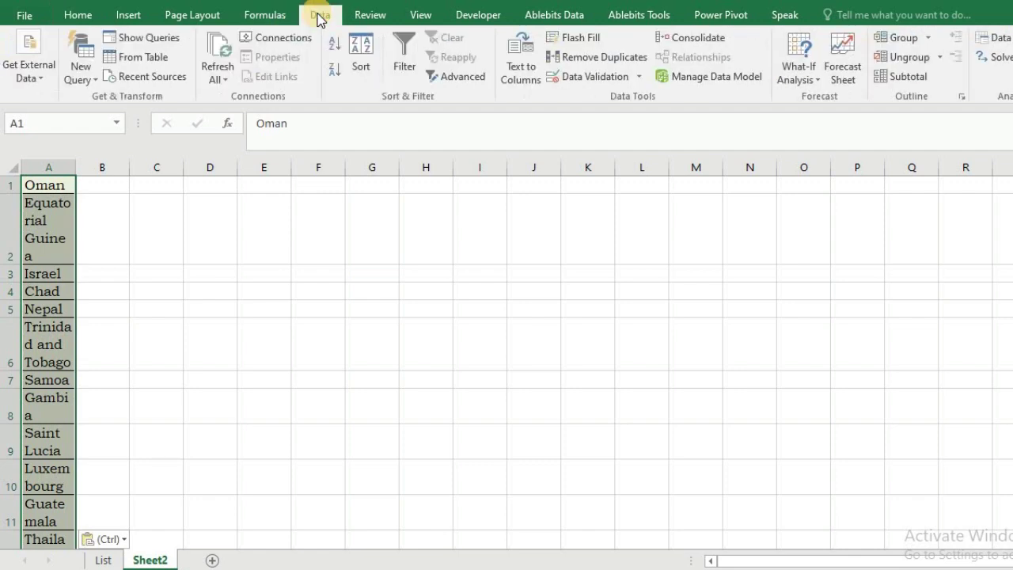
pyautogui.click(580, 59)
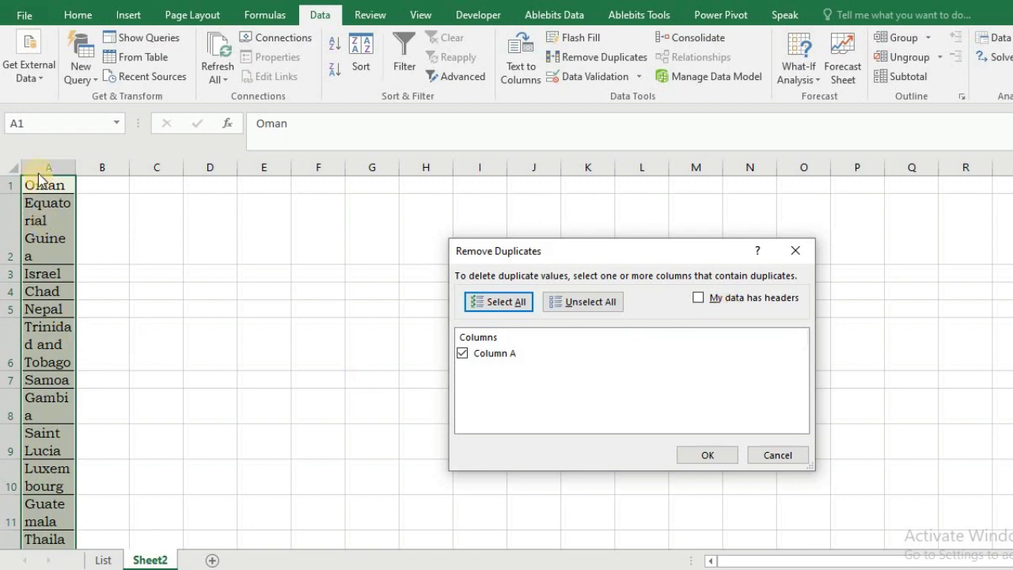
pyautogui.click(692, 457)
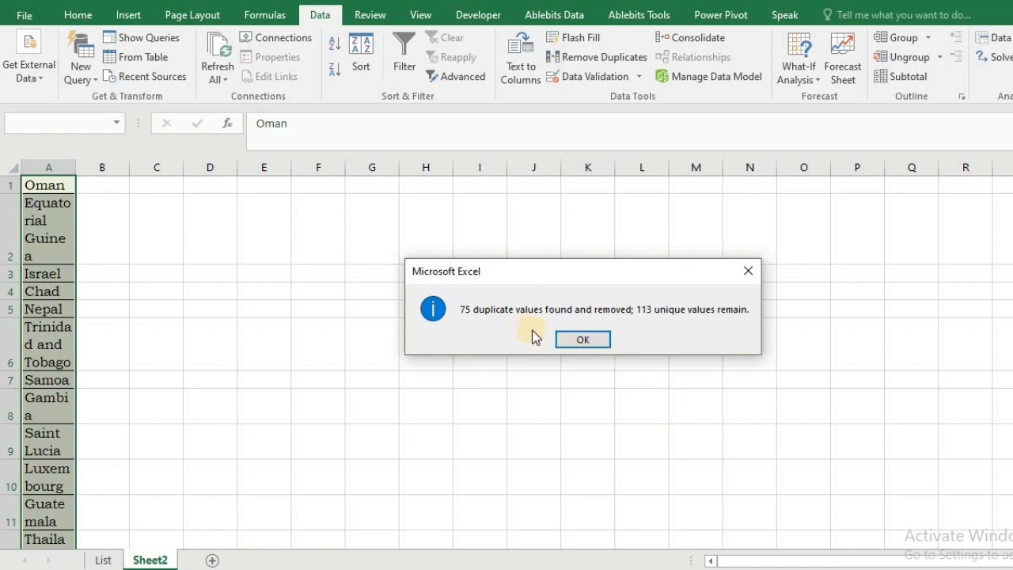
pyautogui.click(577, 341)
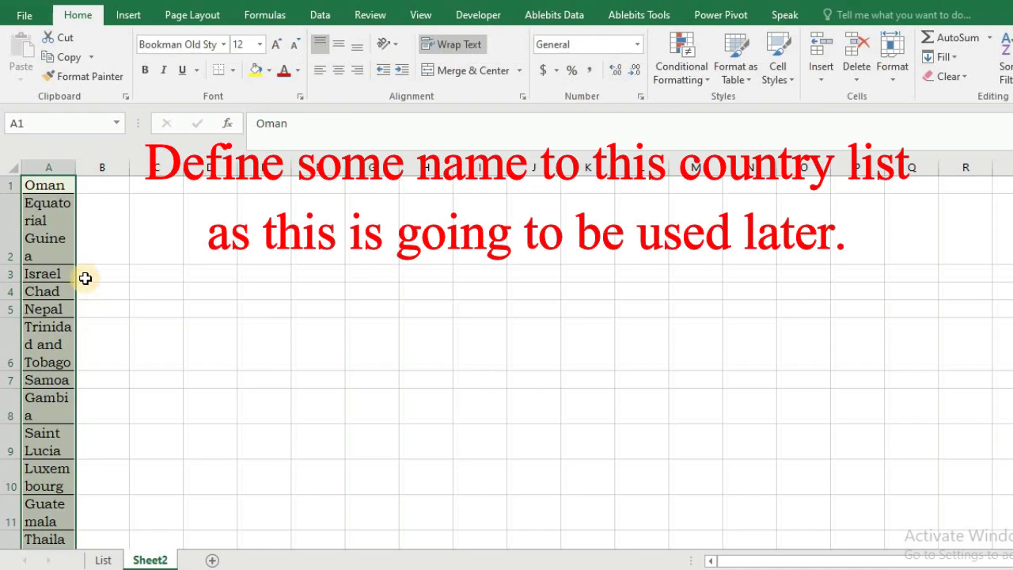
# Step: Define the name 'Country' for =Sheet2!$A$1:$A$188 and return to the List sheet
pyautogui.click(266, 16)
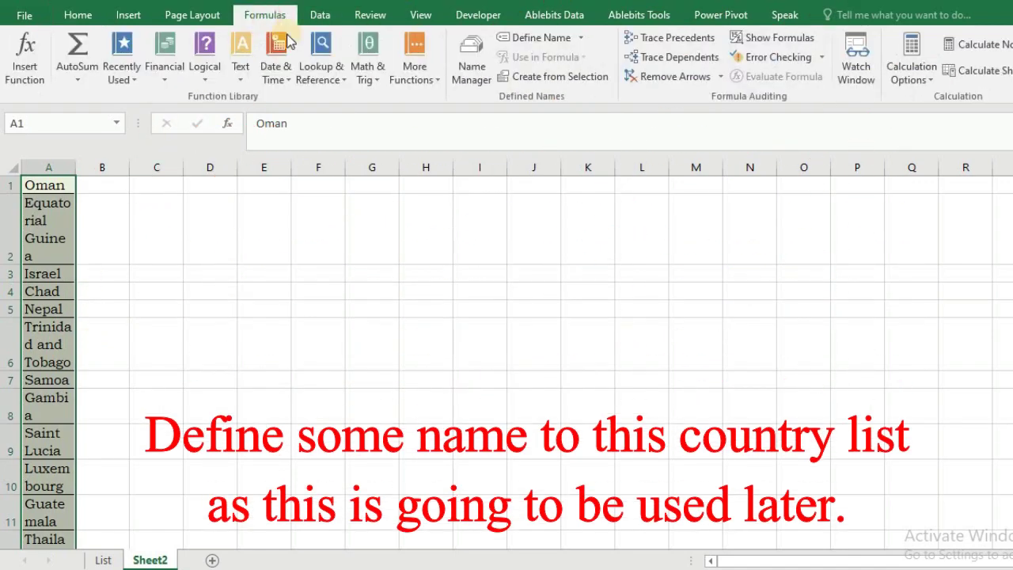
pyautogui.click(567, 38)
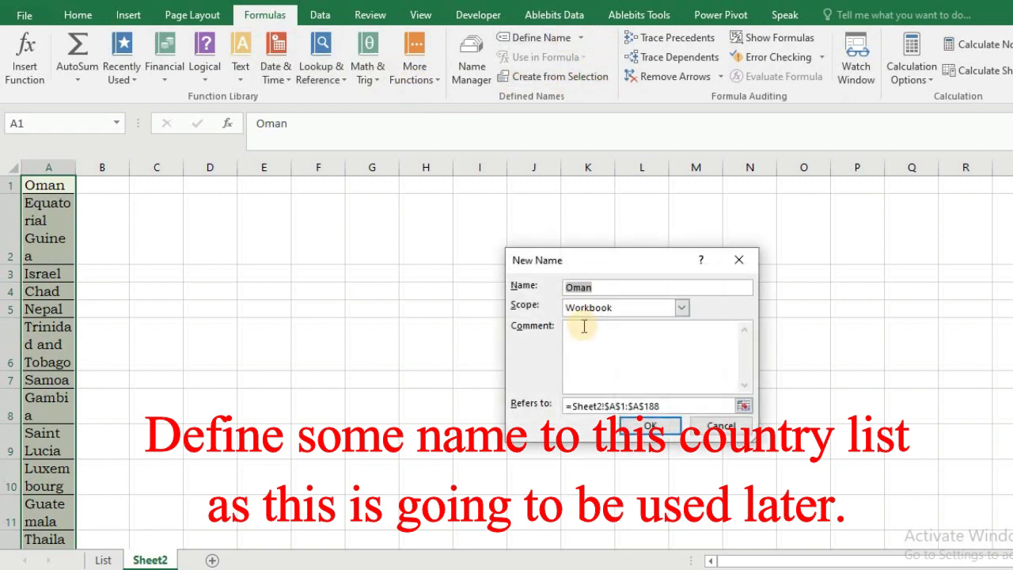
pyautogui.write('Country')
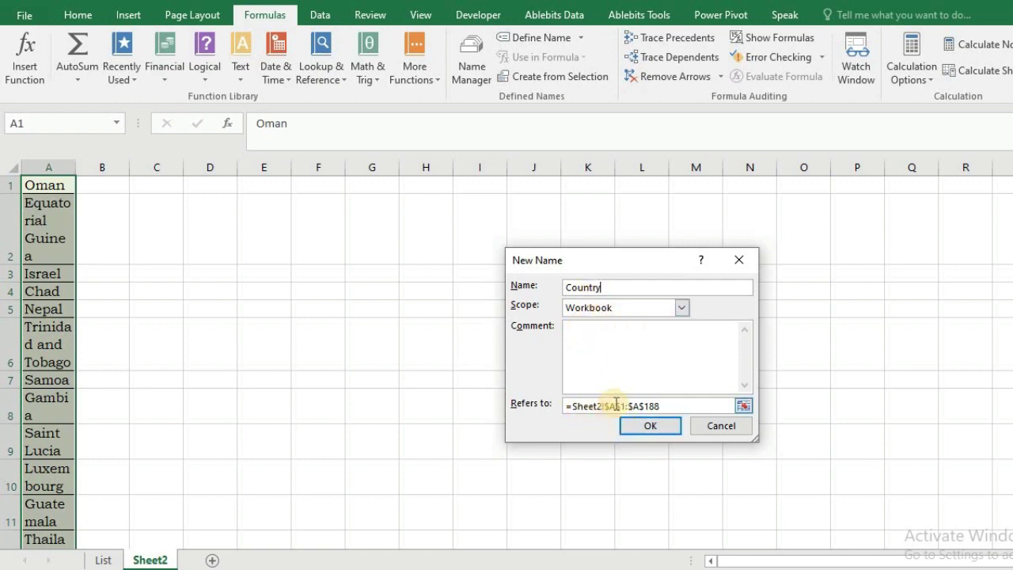
pyautogui.click(649, 426)
pyautogui.hotkey('ctrl', 'pageup')
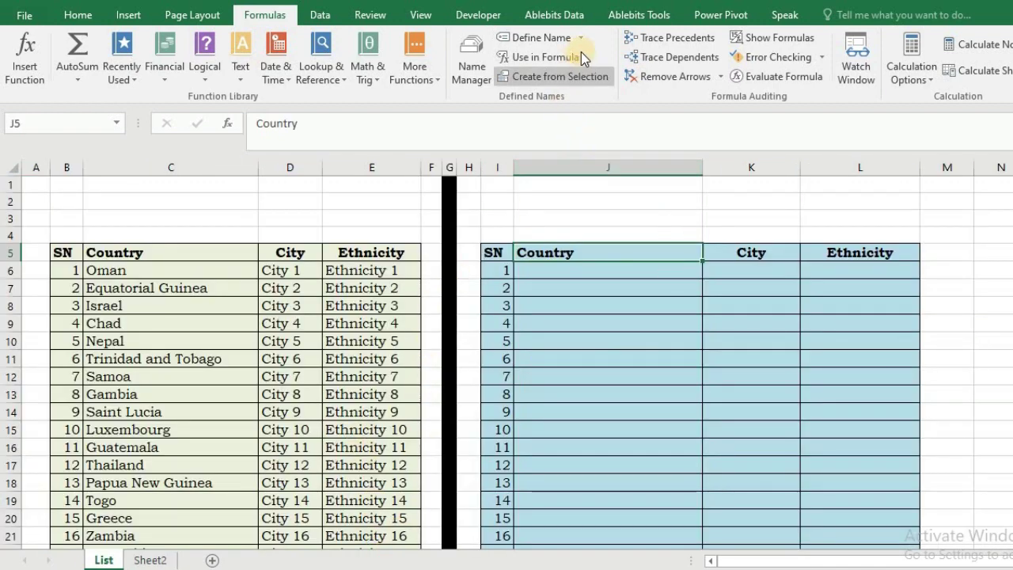
# Step: Show the Developer tab and verify Developer is checked in the Customize the Ribbon options
pyautogui.click(478, 15)
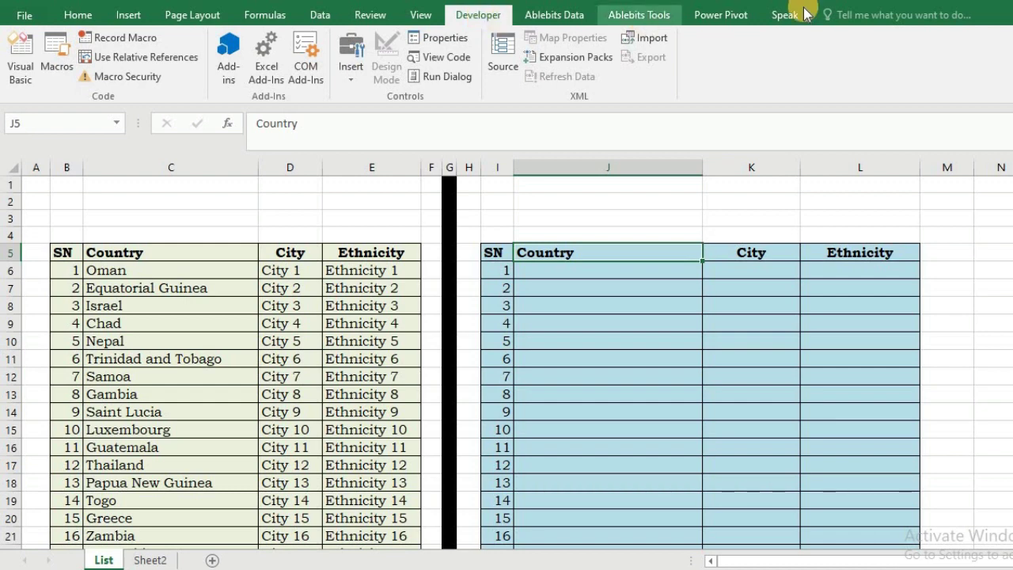
pyautogui.click(923, 66)
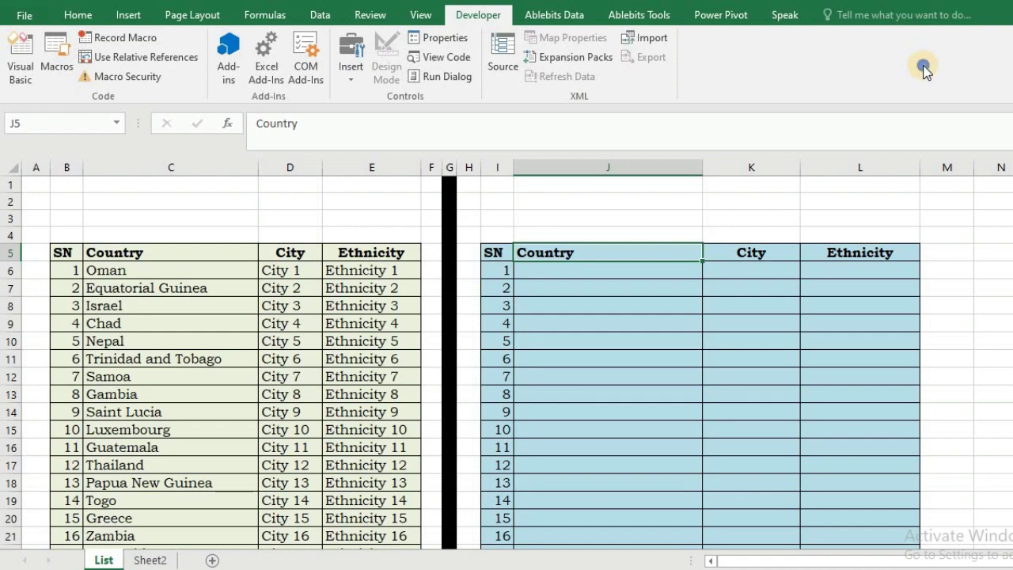
pyautogui.rightClick(923, 67)
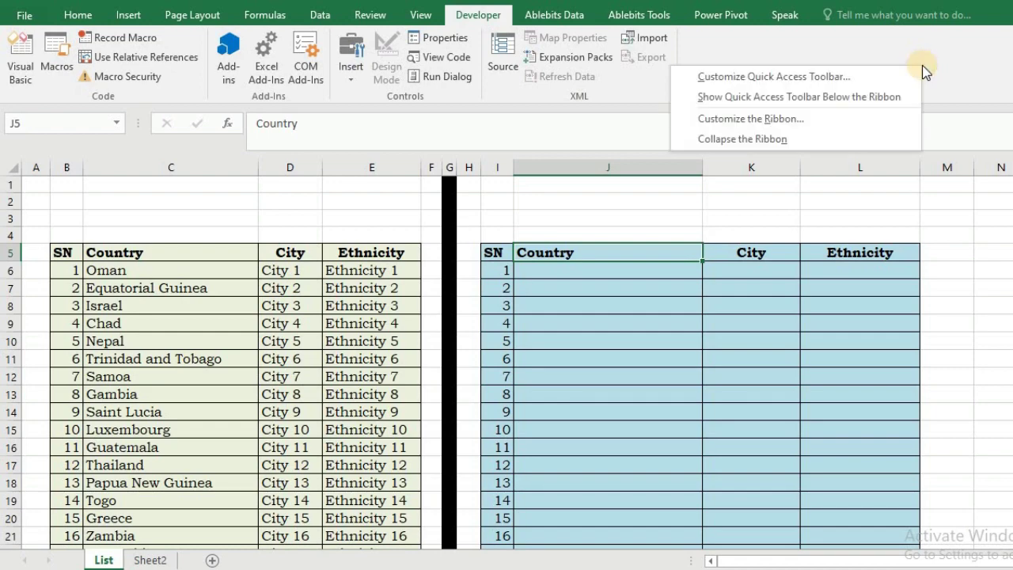
pyautogui.click(780, 120)
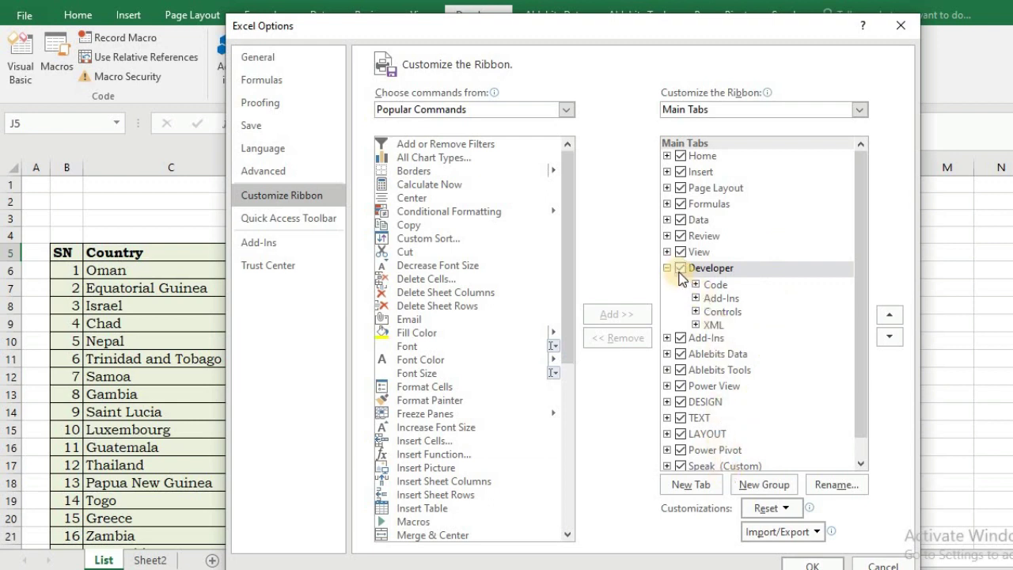
pyautogui.click(812, 565)
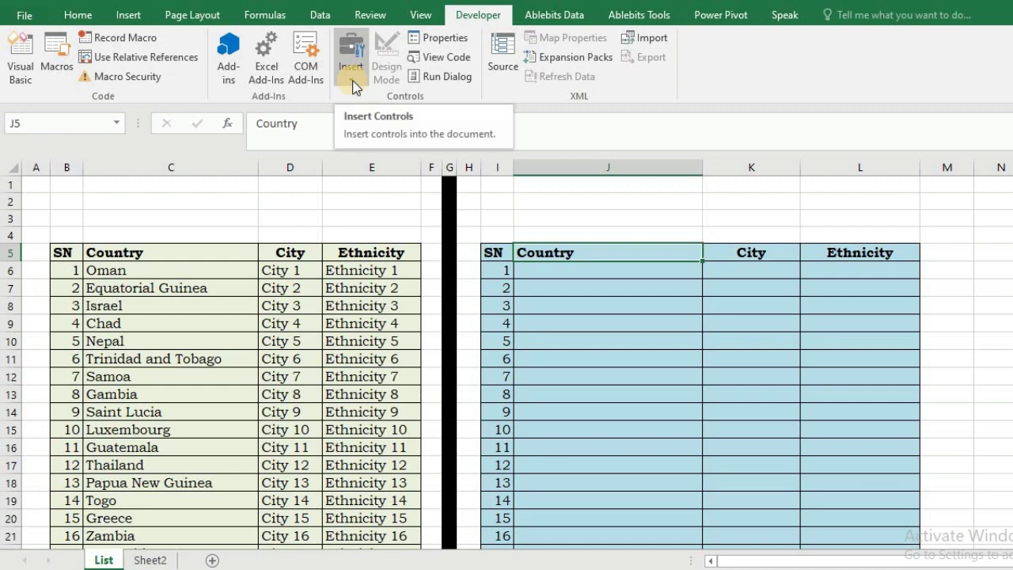
# Step: Insert an ActiveX Combo Box from Developer > Insert and draw it above J1:K2
pyautogui.click(353, 82)
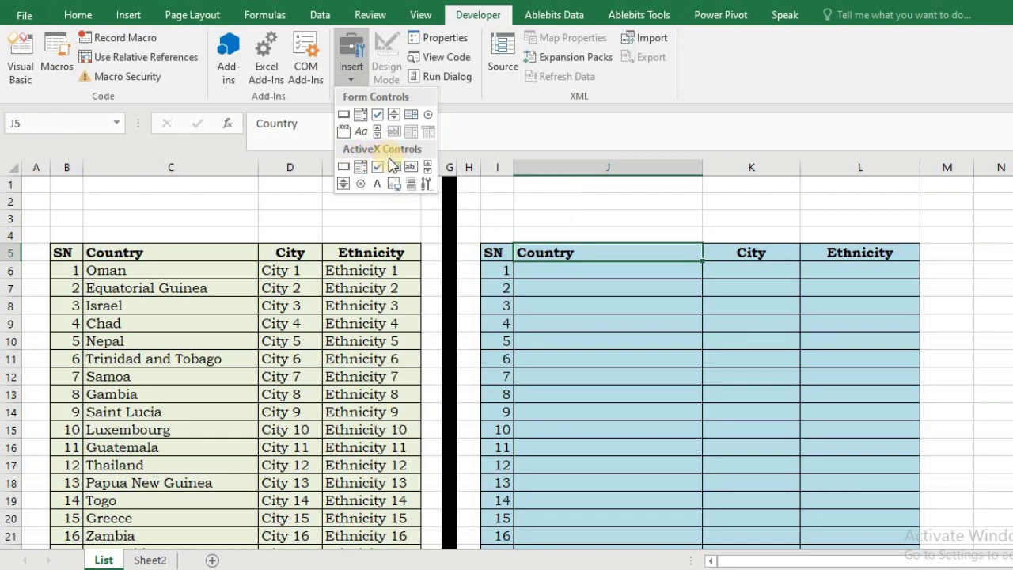
pyautogui.click(360, 168)
pyautogui.moveTo(566, 186); pyautogui.dragTo(774, 220)
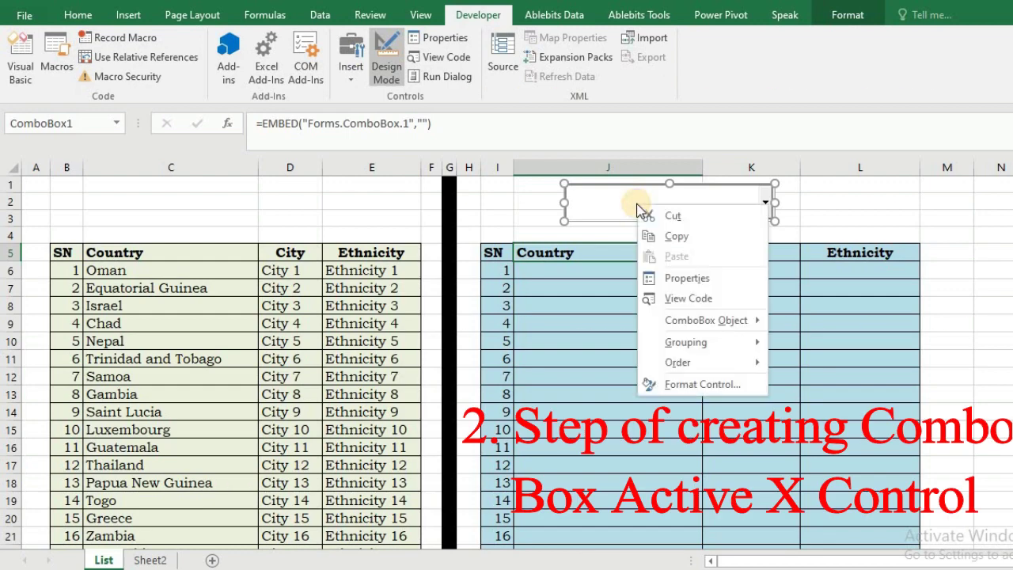
# Step: Open ComboBox1's Properties window, move it to the left and widen it
pyautogui.click(677, 278)
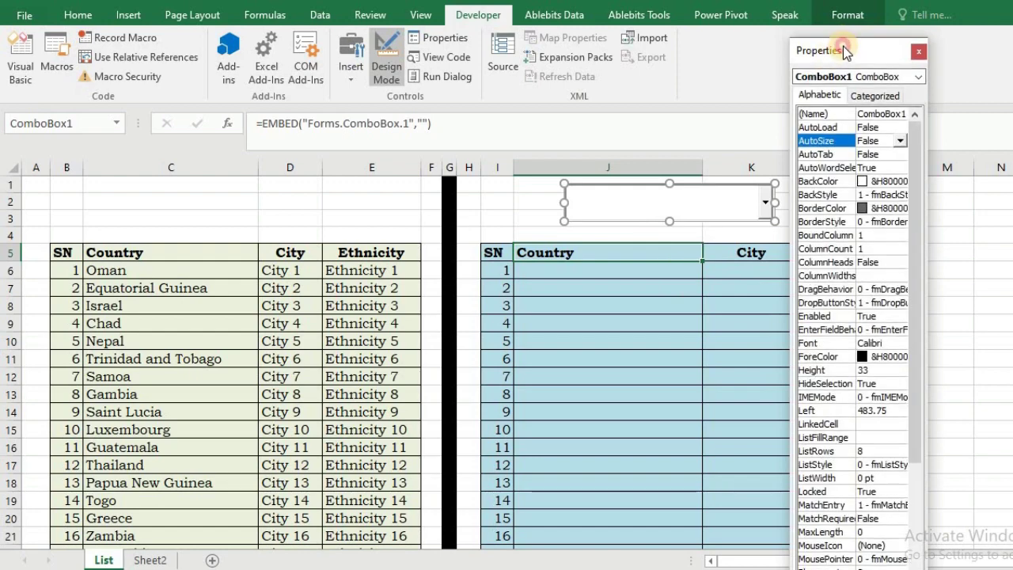
pyautogui.moveTo(844, 47); pyautogui.dragTo(108, 40)
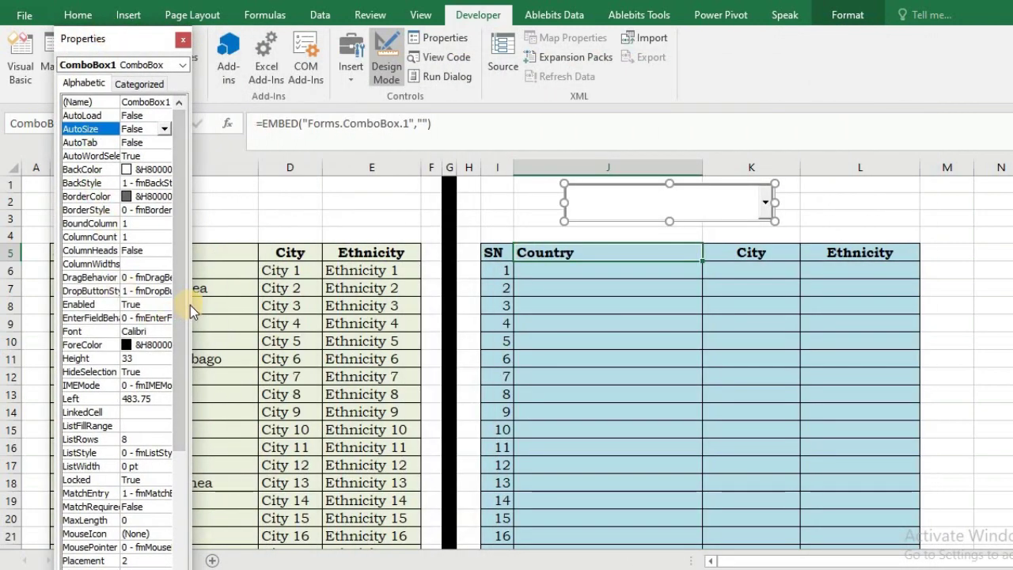
pyautogui.moveTo(191, 305); pyautogui.dragTo(378, 302)
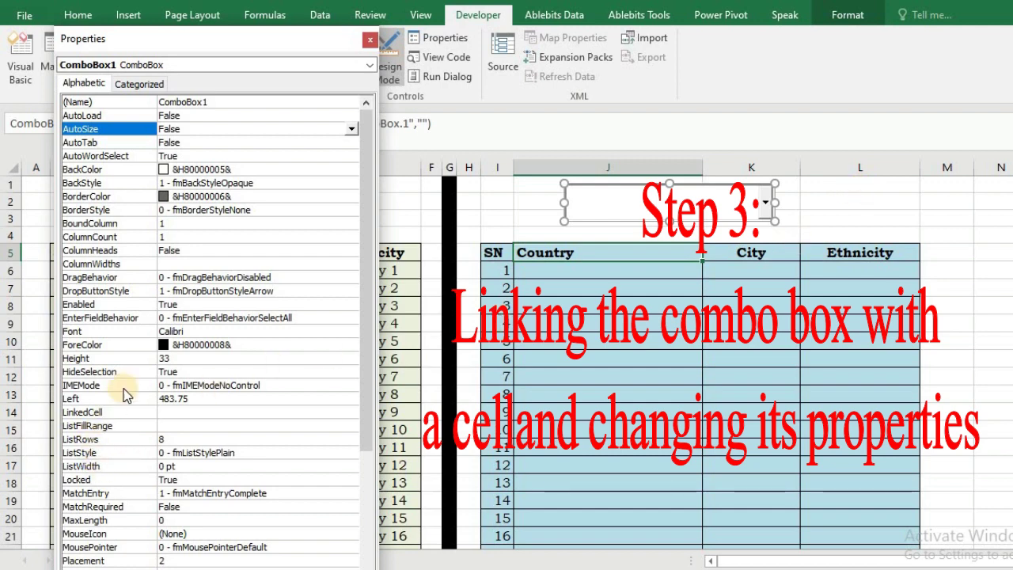
# Step: Set ComboBox1's LinkedCell to L1, ListFillRange to Country and MatchEntry to 2 - fmMatchEntryNone
pyautogui.click(175, 413)
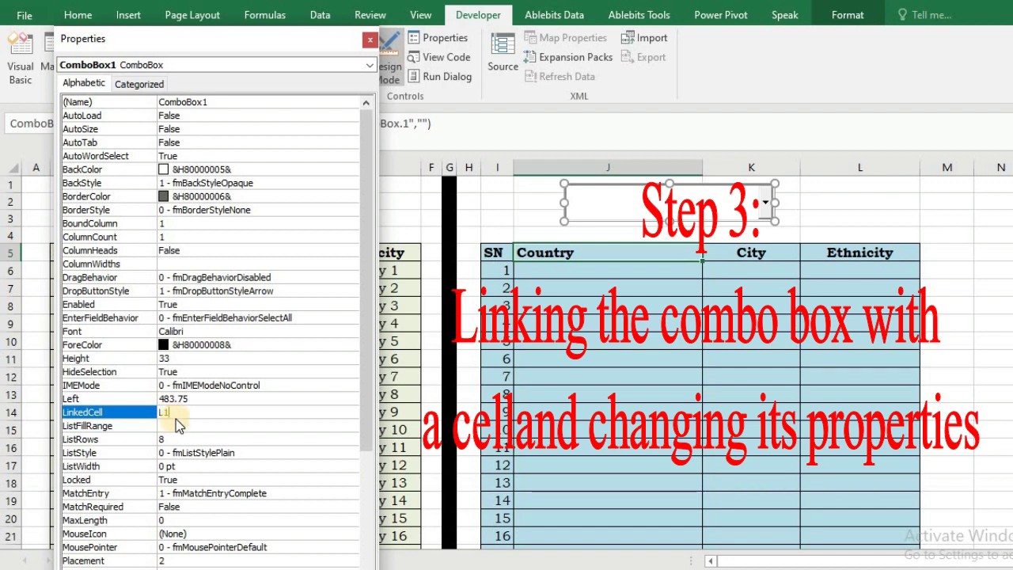
pyautogui.click(178, 426)
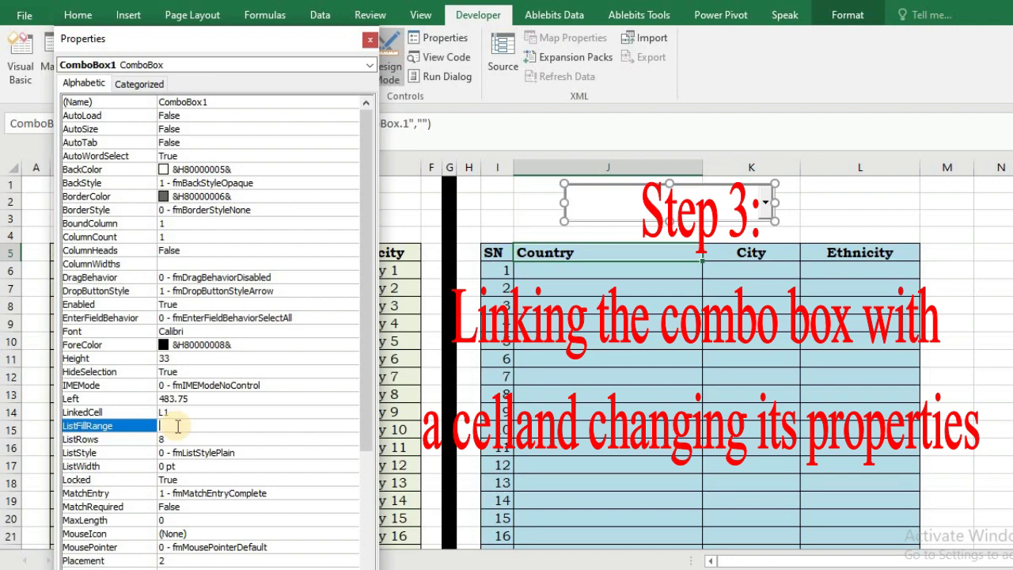
pyautogui.write('CO')
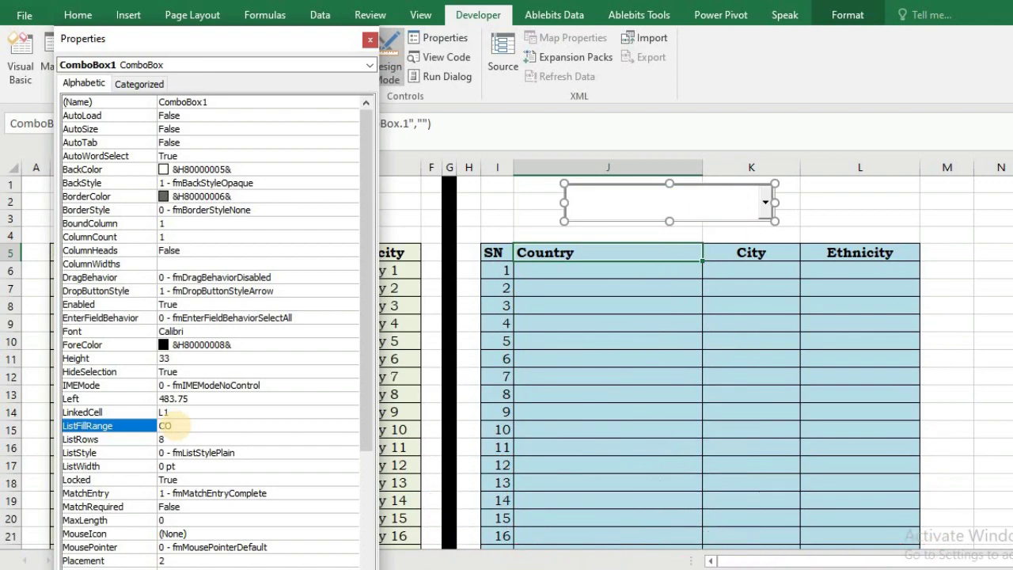
pyautogui.press('BackSpace')
pyautogui.press('BackSpace')
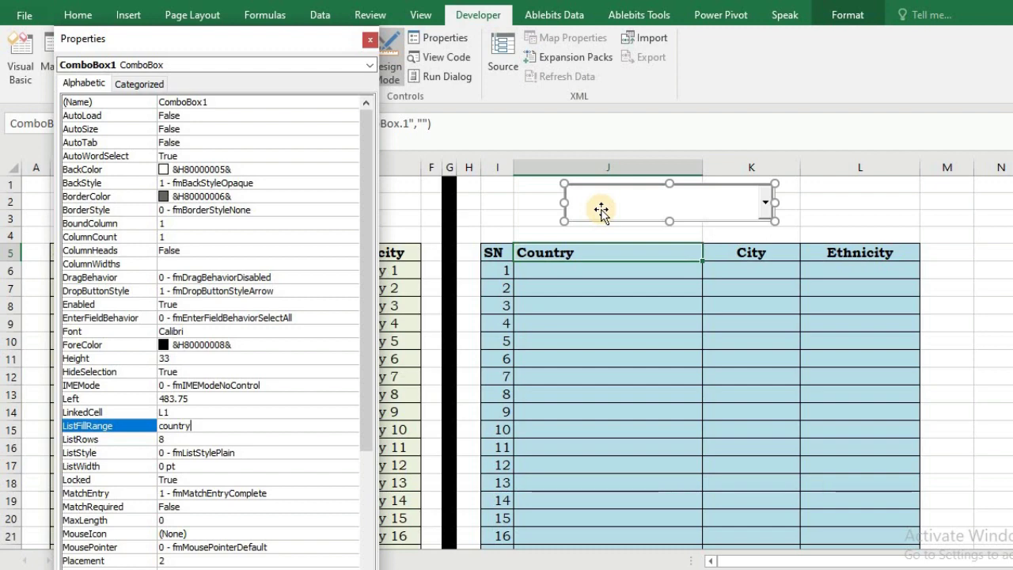
pyautogui.click(241, 493)
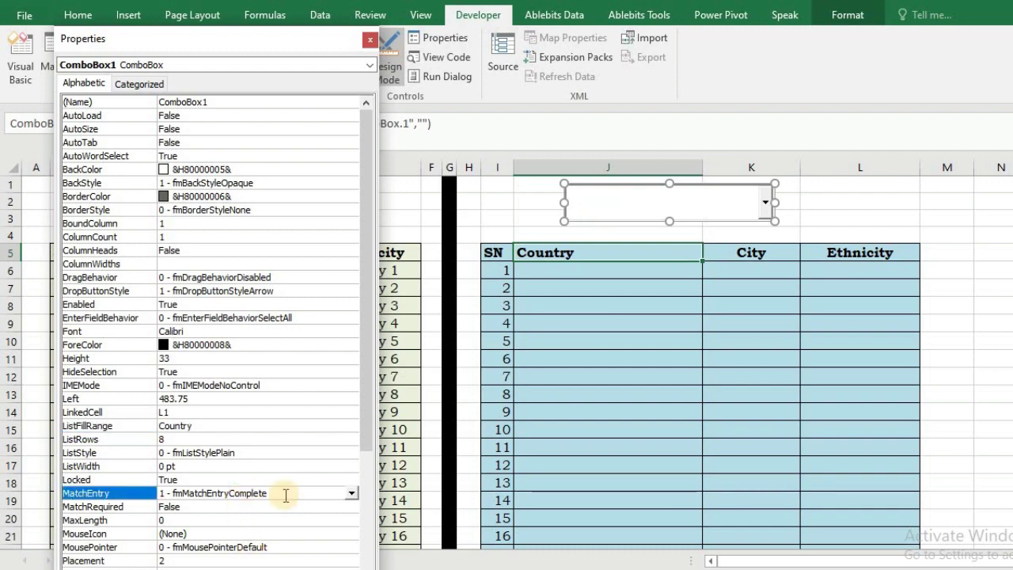
pyautogui.click(350, 493)
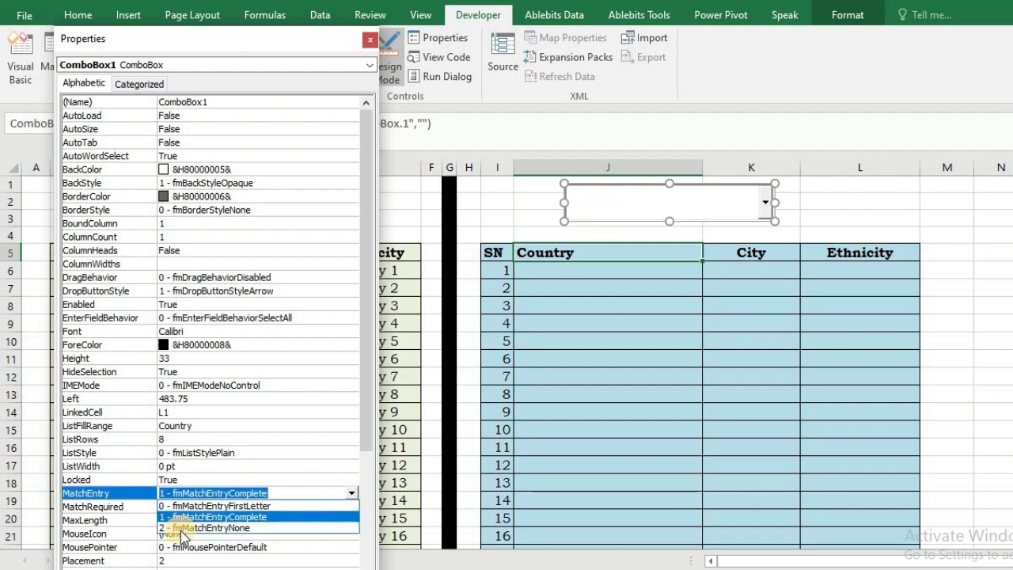
pyautogui.click(181, 529)
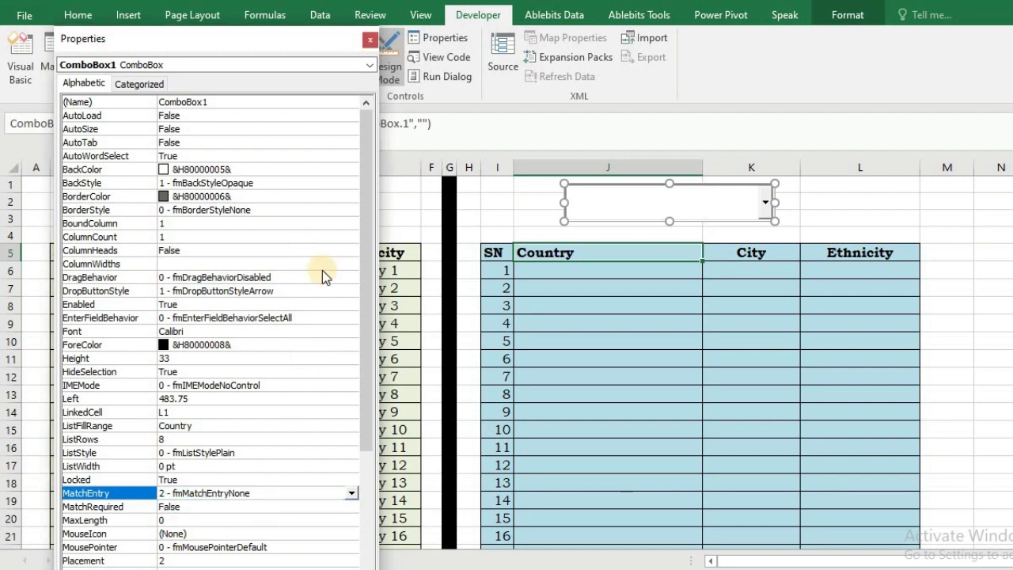
pyautogui.click(369, 38)
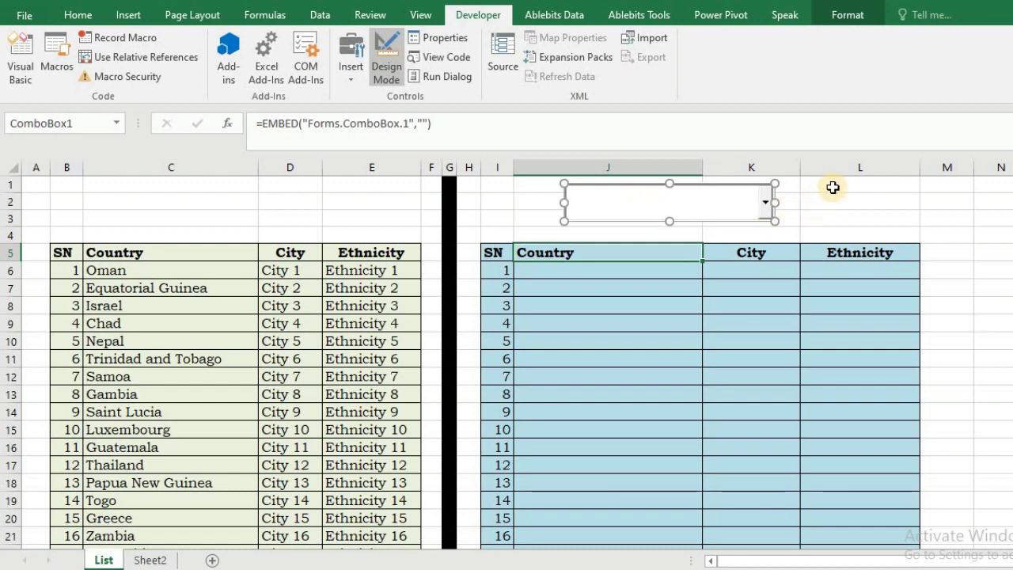
# Step: Turn off Design Mode and type 'ab' into the combo box to test it
pyautogui.click(388, 75)
pyautogui.click(633, 204)
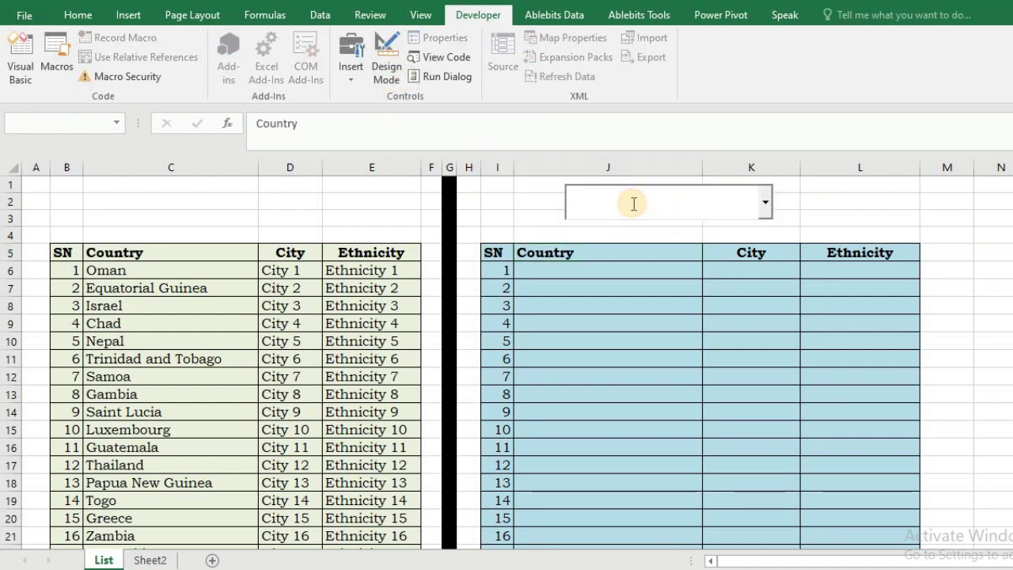
pyautogui.write('ab')
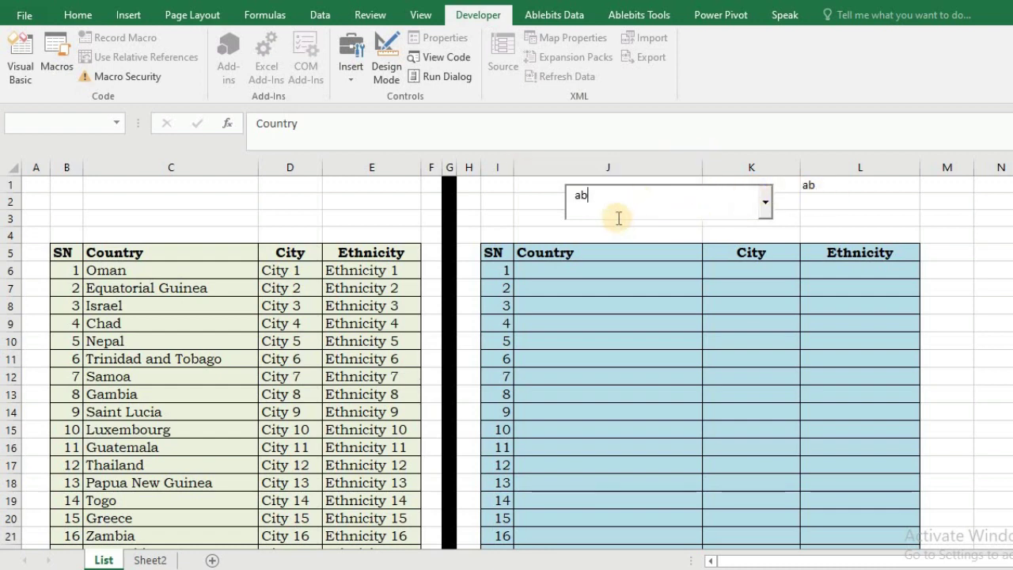
# Step: Turn Design Mode back on with Alt+L, D, M and move the combo box over K1:L2
pyautogui.hotkey('alt', 'l')
pyautogui.press('d')
pyautogui.press('m')
pyautogui.click(638, 201)
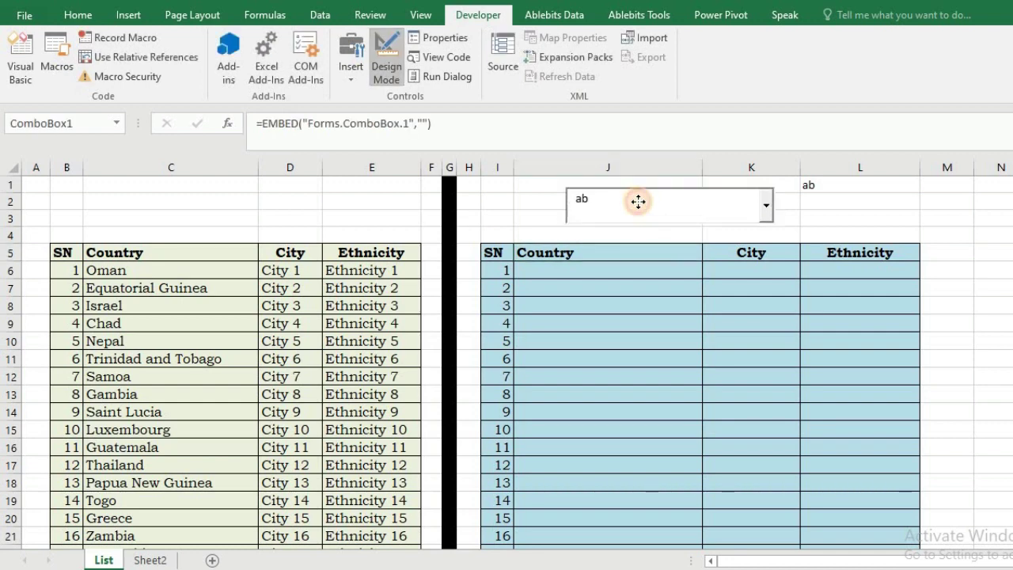
pyautogui.moveTo(638, 202); pyautogui.dragTo(791, 185)
# Step: Leave Design Mode and select cell J6
pyautogui.hotkey('alt', 'l')
pyautogui.press('d')
pyautogui.press('m')
pyautogui.click(559, 270)
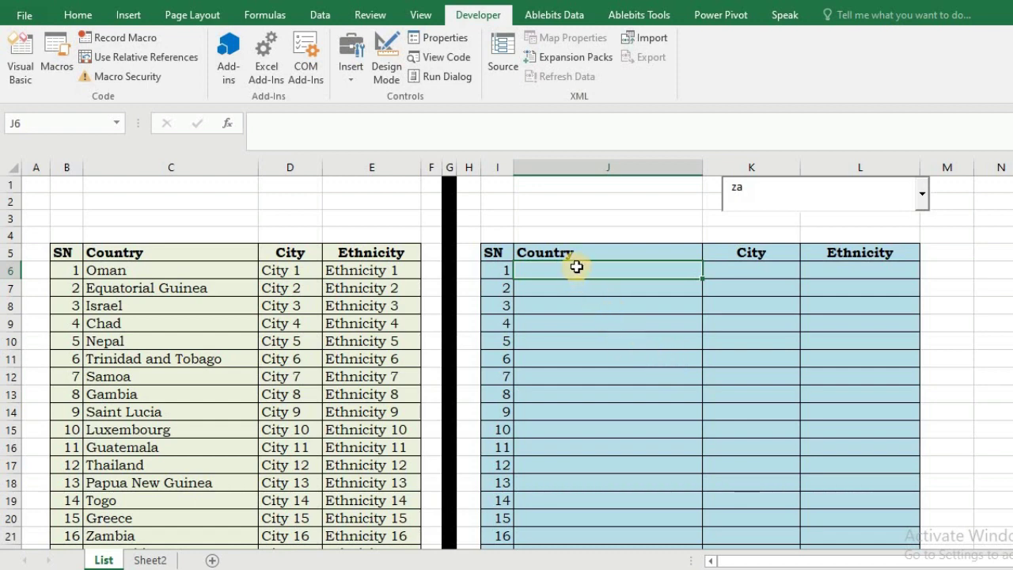
# Step: Enter =SEARCH($L$1,$C$6:$C$193,1) in J6 using absolute references
pyautogui.write('=')
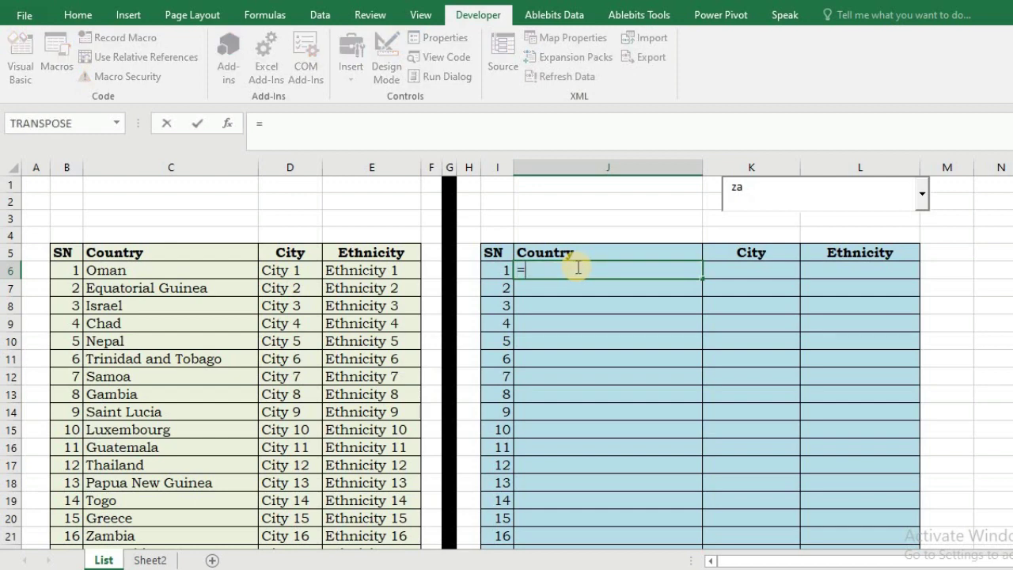
pyautogui.write('sear')
pyautogui.press('Tab')
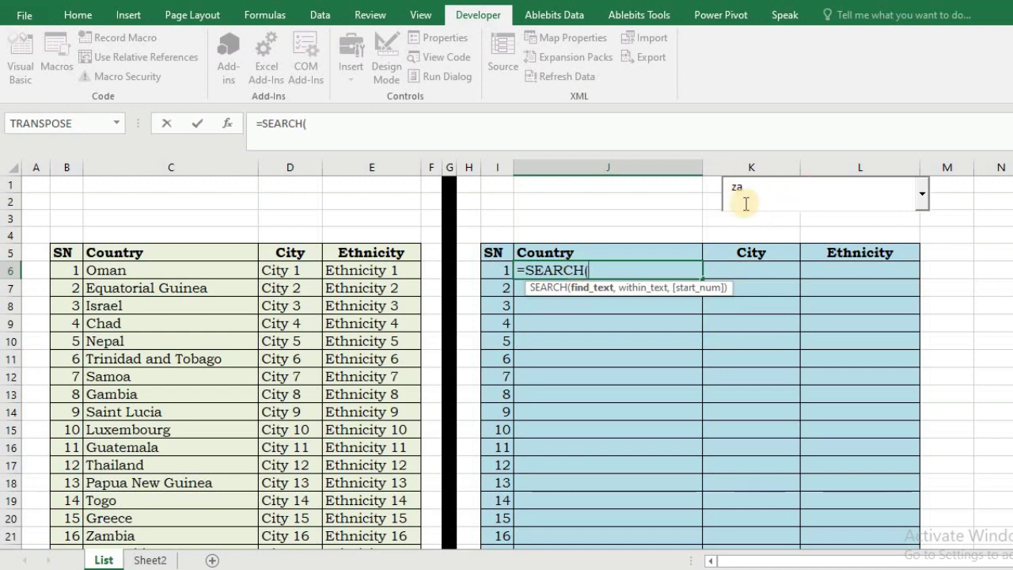
pyautogui.write('I1')
pyautogui.press('F4')
pyautogui.write(',')
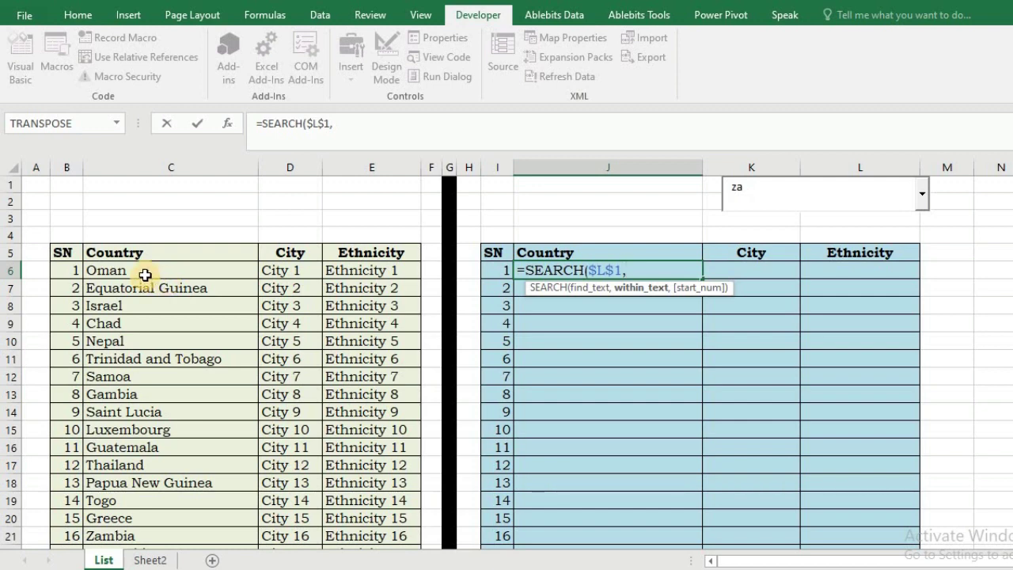
pyautogui.click(145, 275)
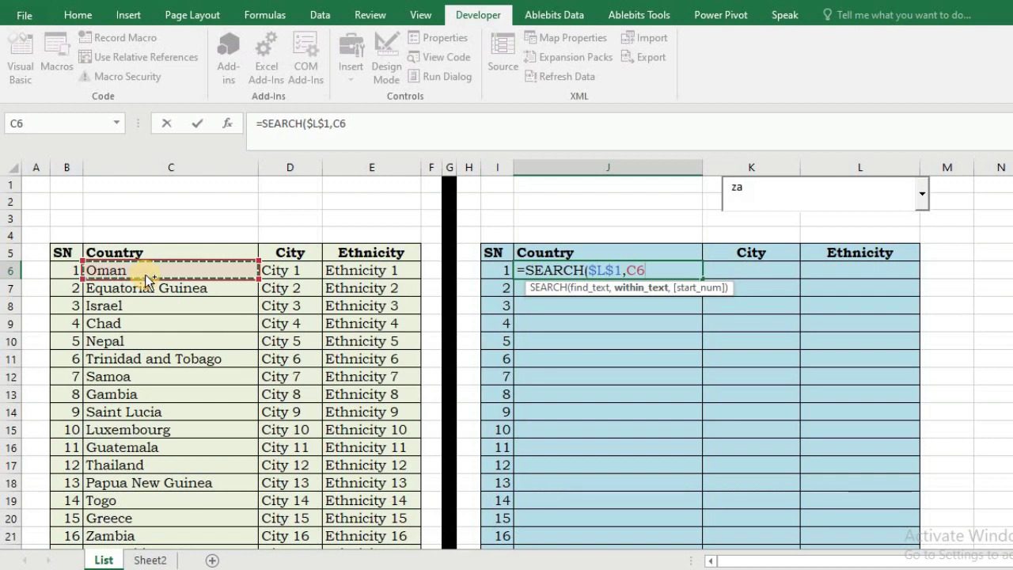
pyautogui.hotkey('ctrl', 'shift', 'Down')
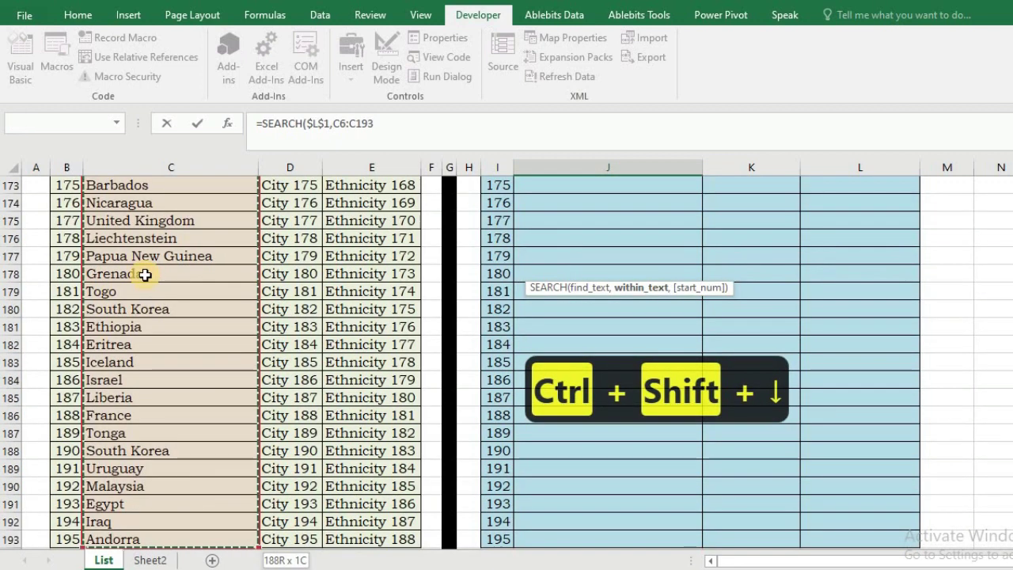
pyautogui.press('F4')
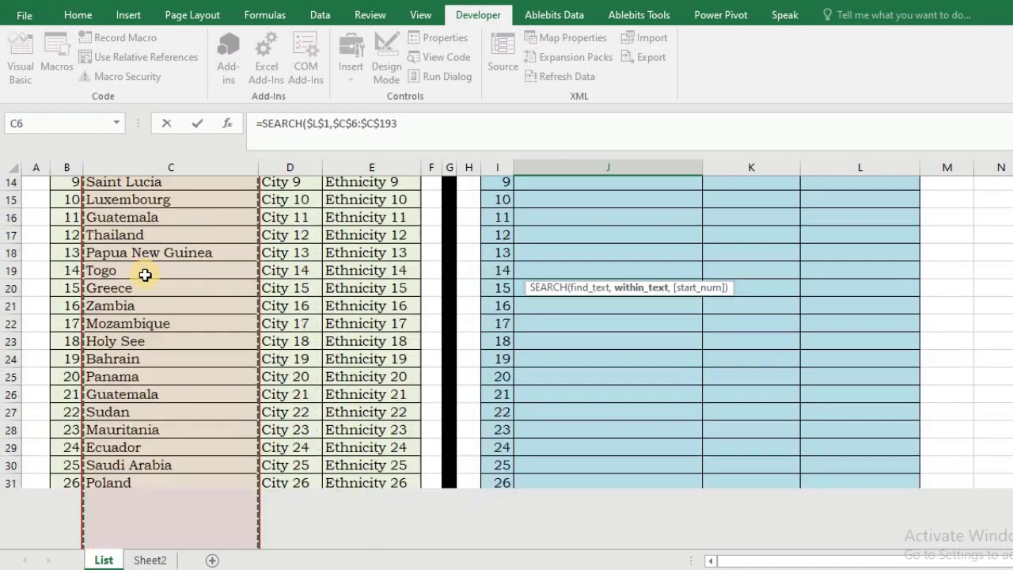
pyautogui.write(',1')
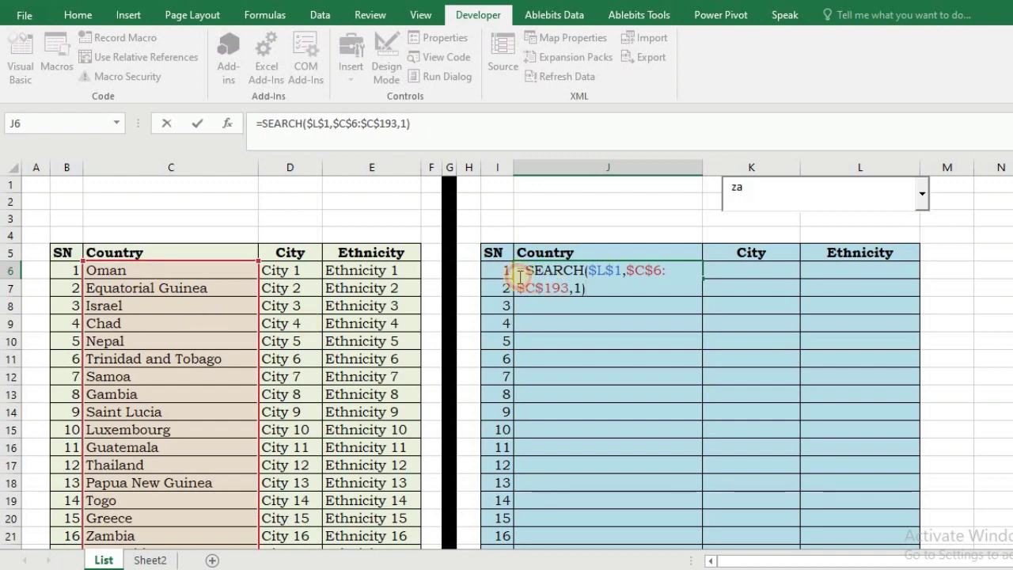
# Step: Preview the SEARCH part as an array with F9, then undo to restore the formula
pyautogui.moveTo(586, 270)
pyautogui.mouseDown()
pyautogui.moveTo(576, 287)
pyautogui.moveTo(592, 290)
pyautogui.mouseUp()
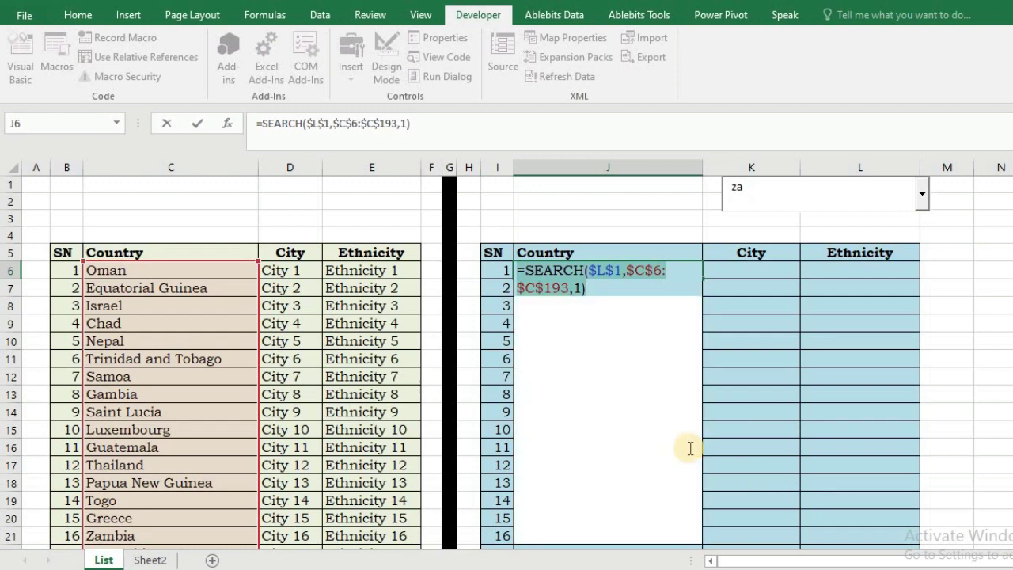
pyautogui.press('F9')
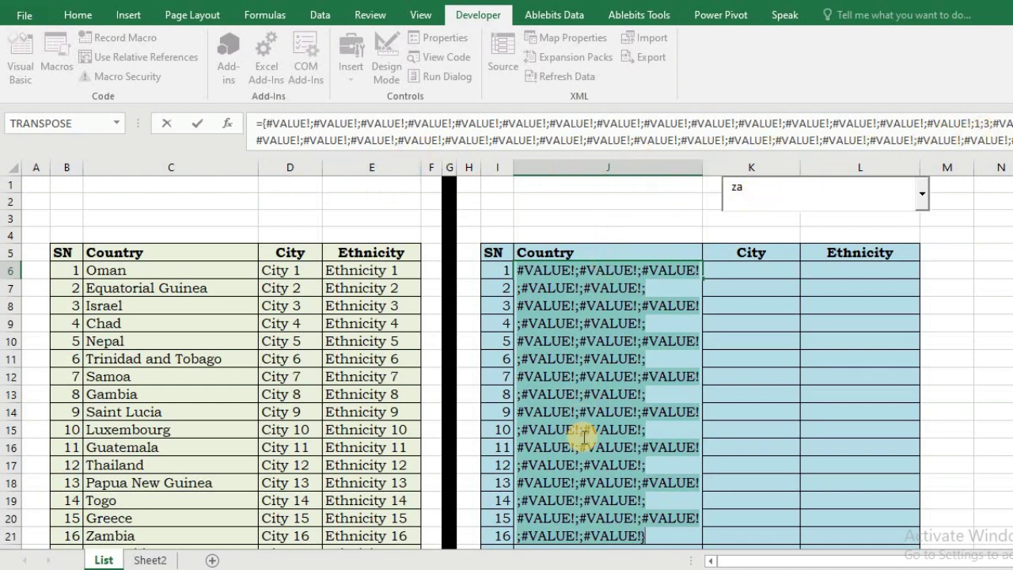
pyautogui.hotkey('ctrl', 'z')
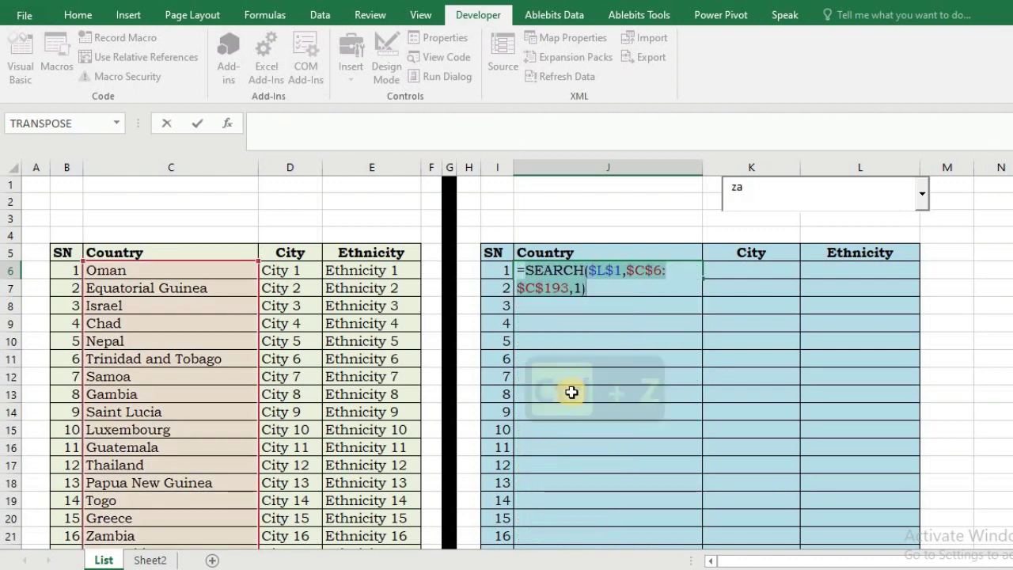
# Step: Change J6 to =ISNUMBER(SEARCH($L$1,$C$6:$C$193,1)) and preview its TRUE/FALSE results, then restore
pyautogui.click(525, 273)
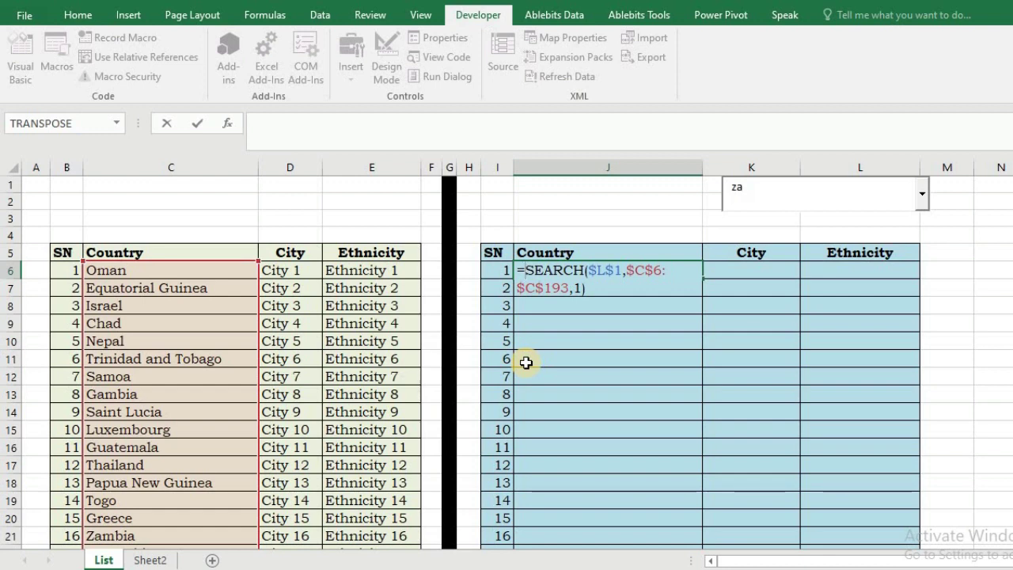
pyautogui.write('isnum')
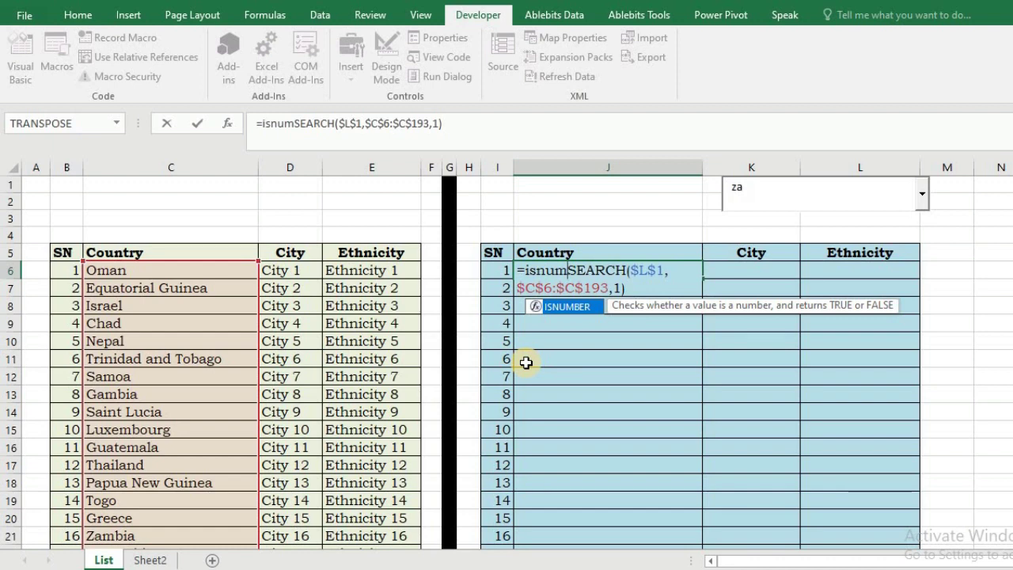
pyautogui.press('Tab')
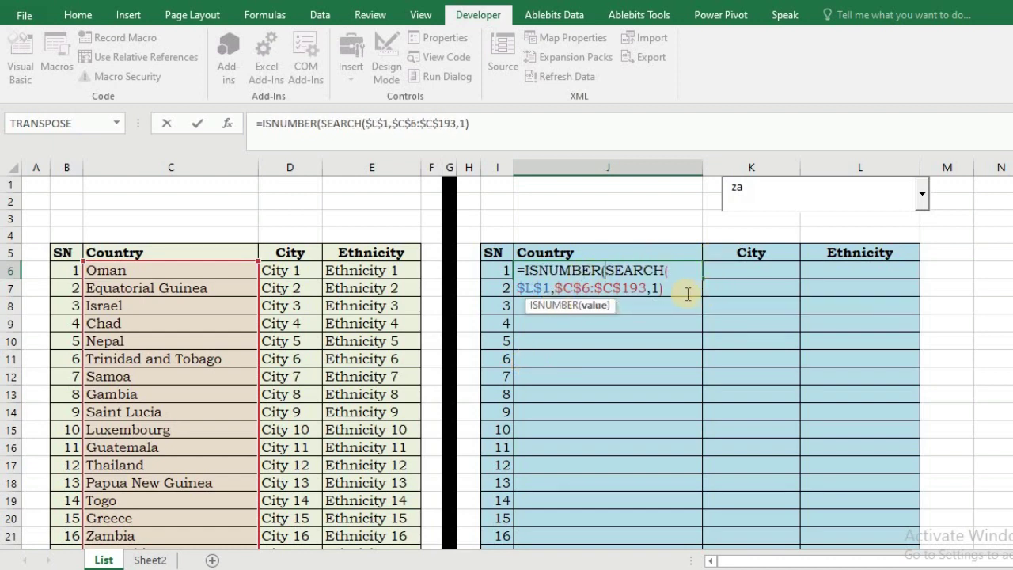
pyautogui.write(')')
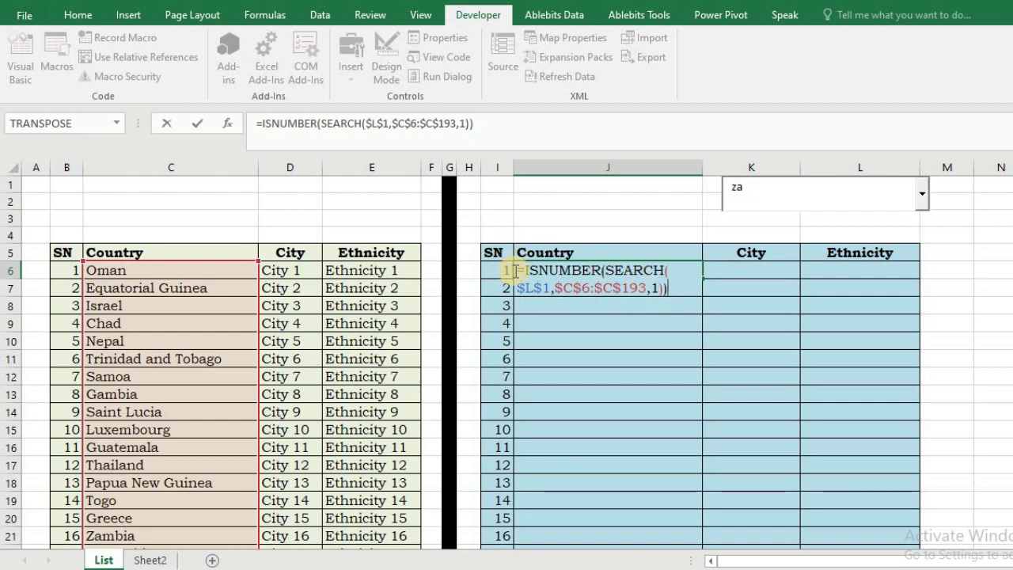
pyautogui.moveTo(516, 288); pyautogui.dragTo(518, 306)
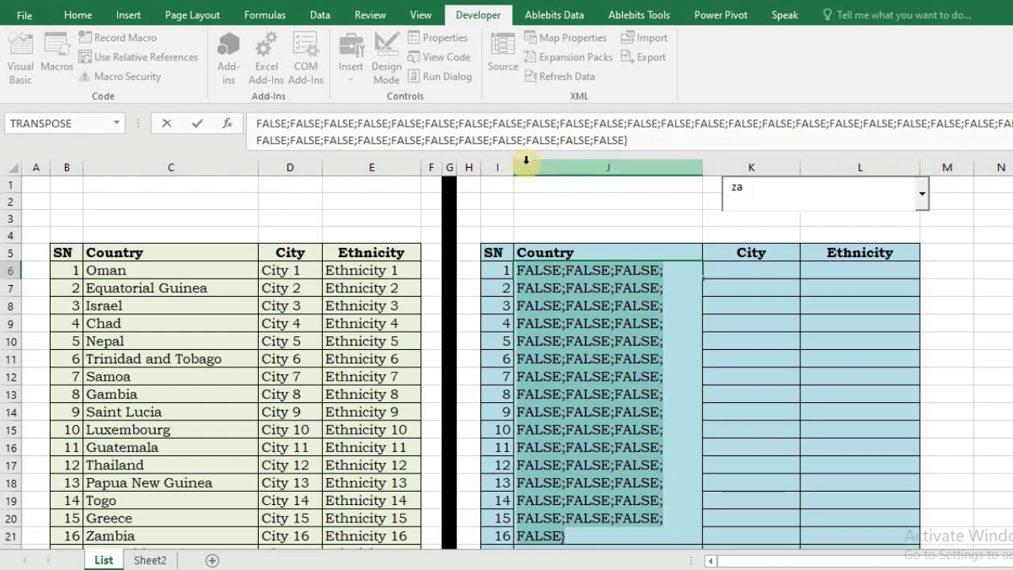
pyautogui.hotkey('ctrl', 'z')
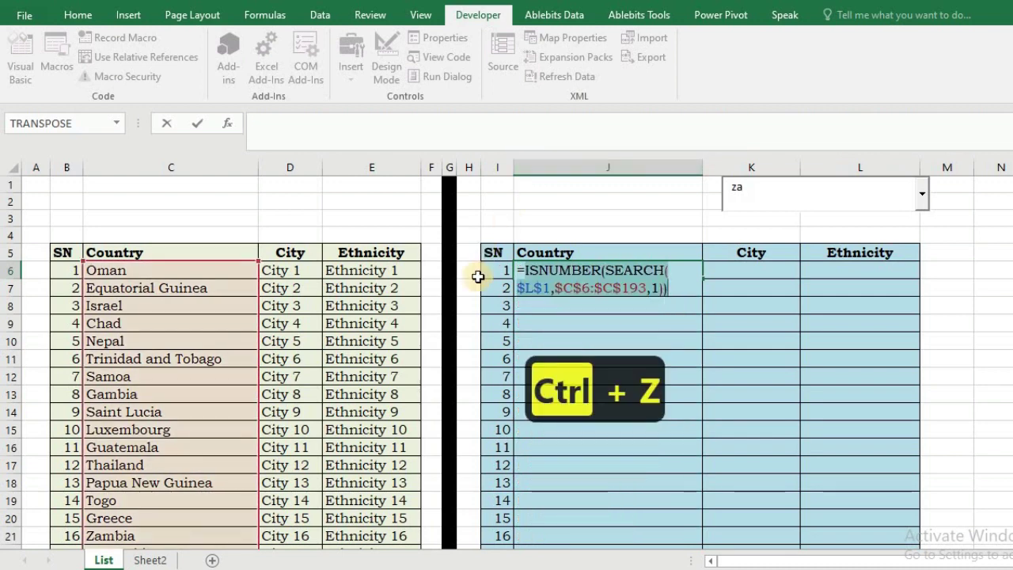
pyautogui.click(528, 273)
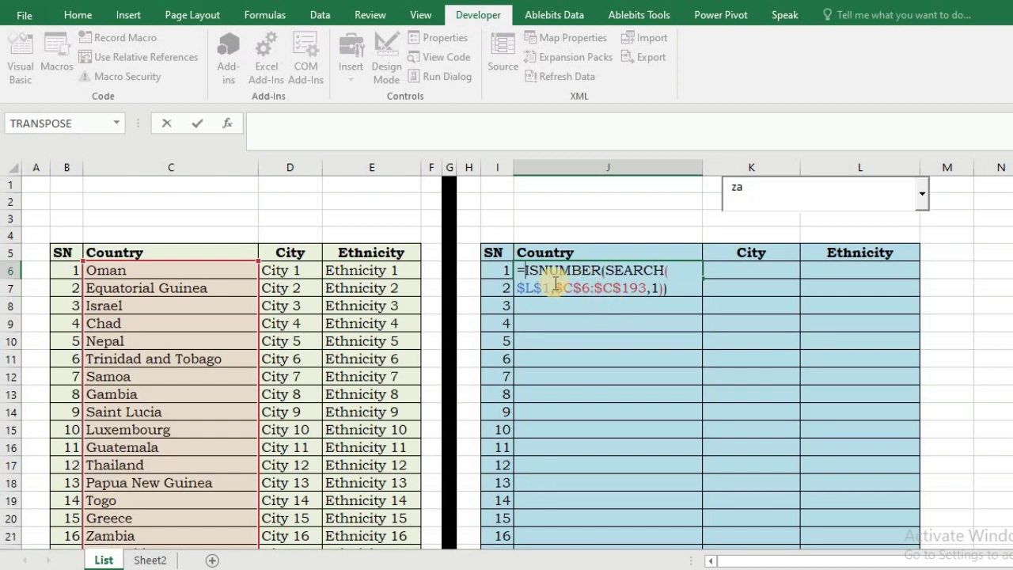
# Step: Wrap the ISNUMBER test in IF( and add a comma at the formula's end
pyautogui.write('IF(')
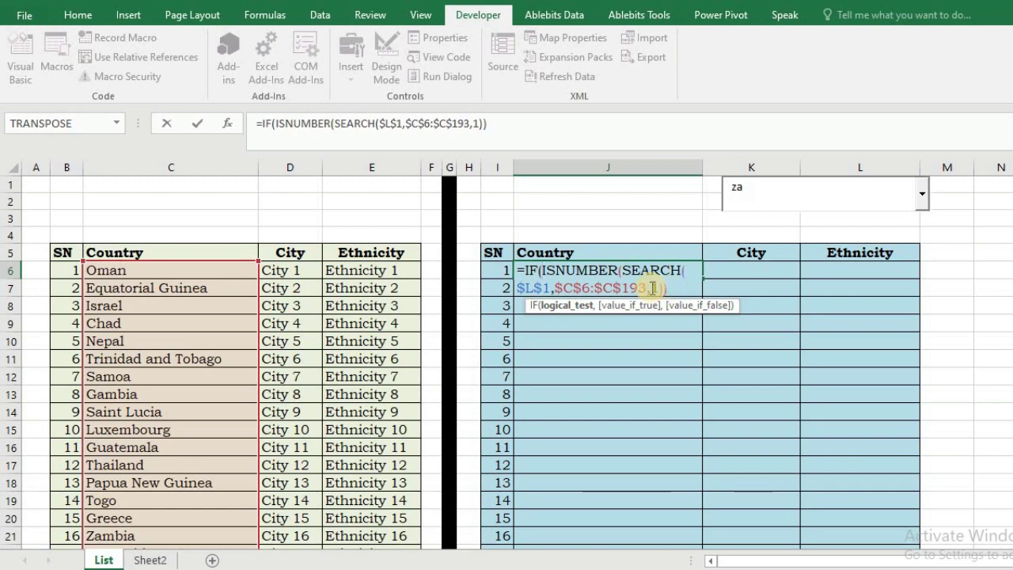
pyautogui.click(543, 270)
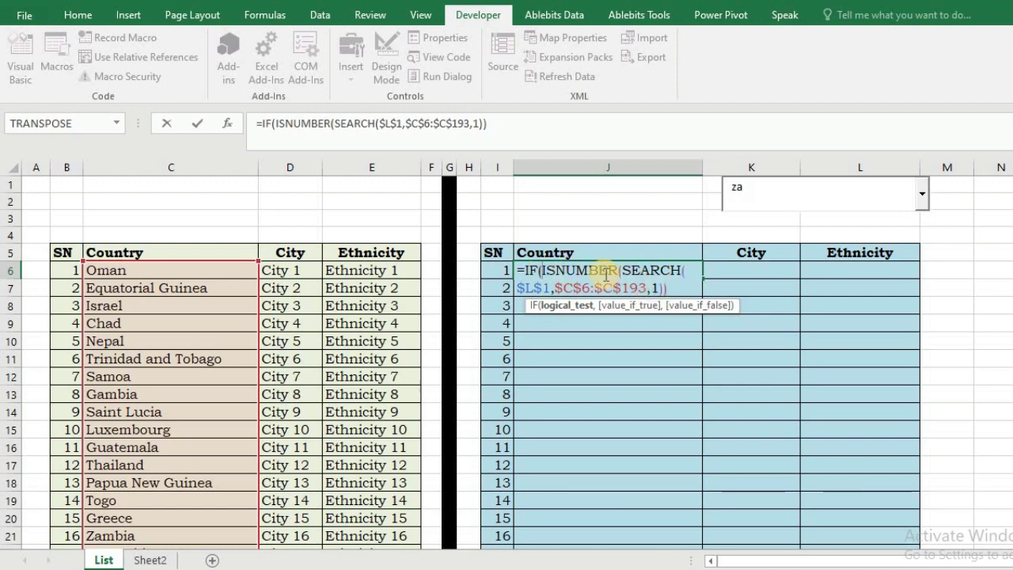
pyautogui.click(668, 288)
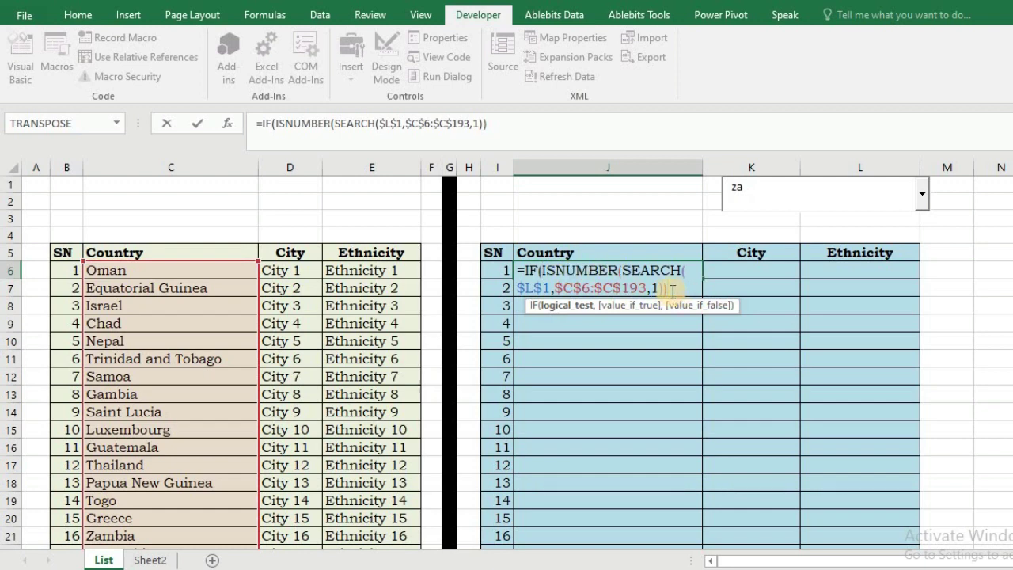
pyautogui.write(',')
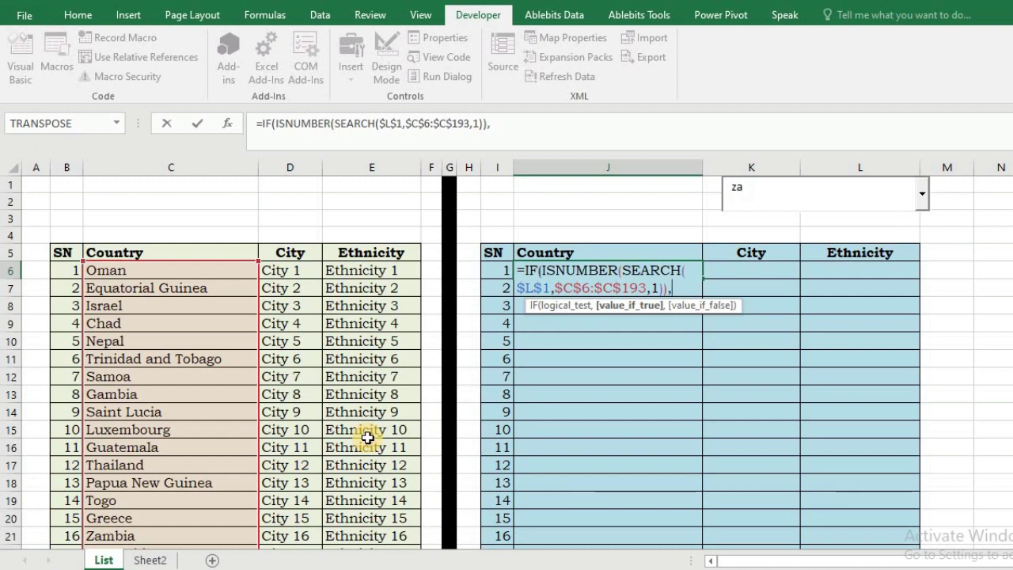
# Step: Add ROW($C$6:$C$193) as the IF's true value and preview the returned row numbers
pyautogui.write('row(')
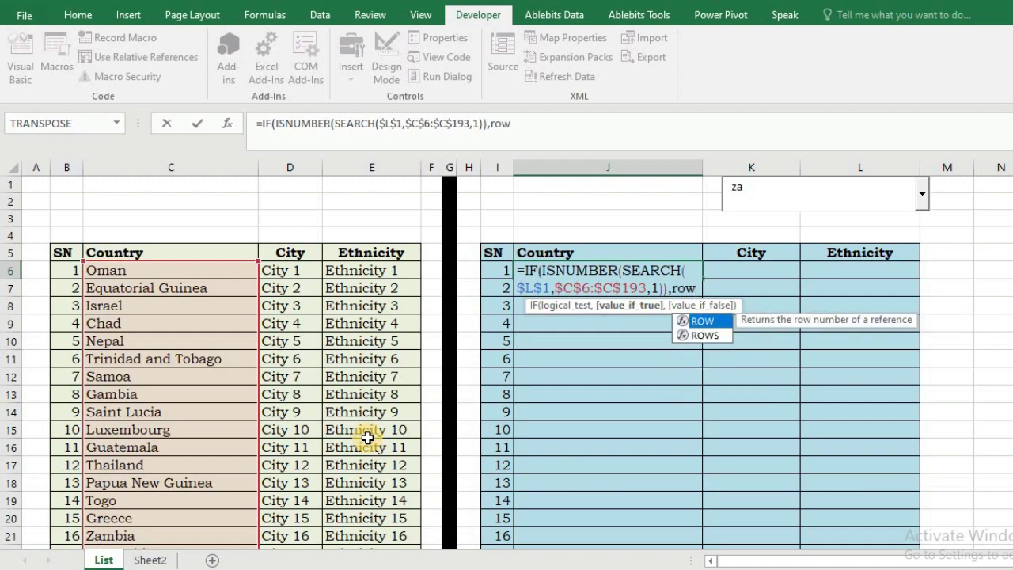
pyautogui.click(120, 277)
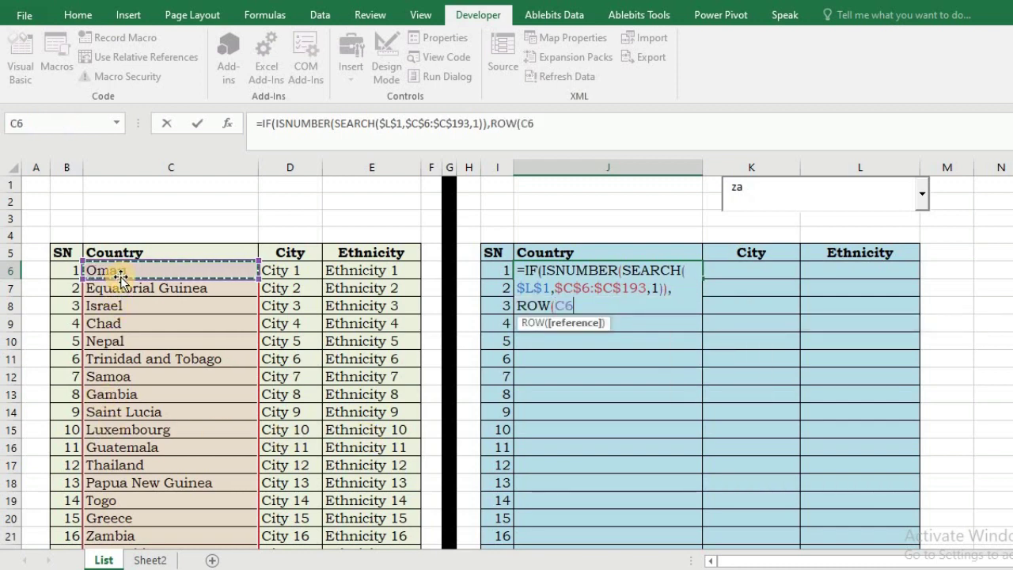
pyautogui.hotkey('ctrl', 'shift', 'Down')
pyautogui.press('F4')
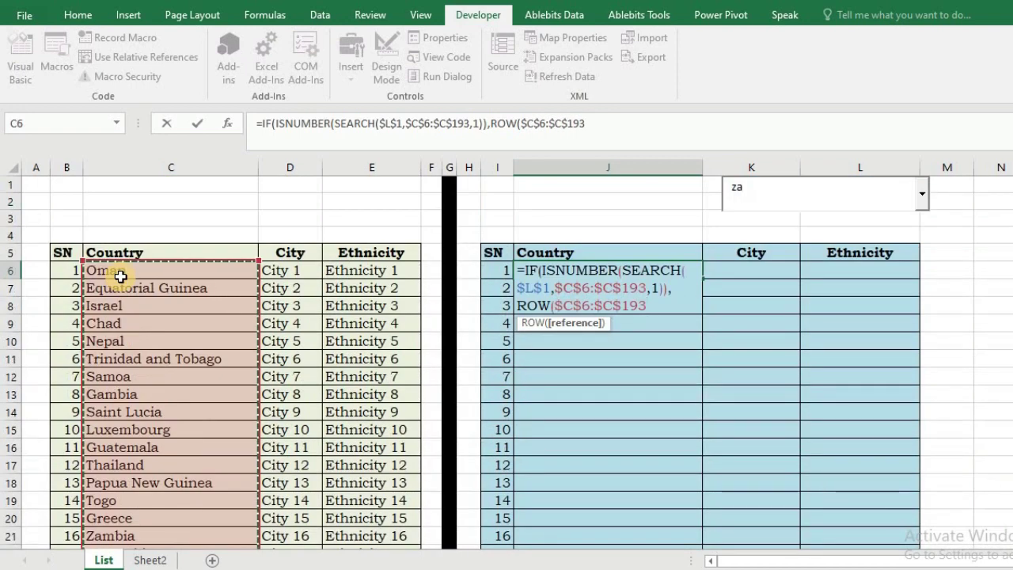
pyautogui.write(')')
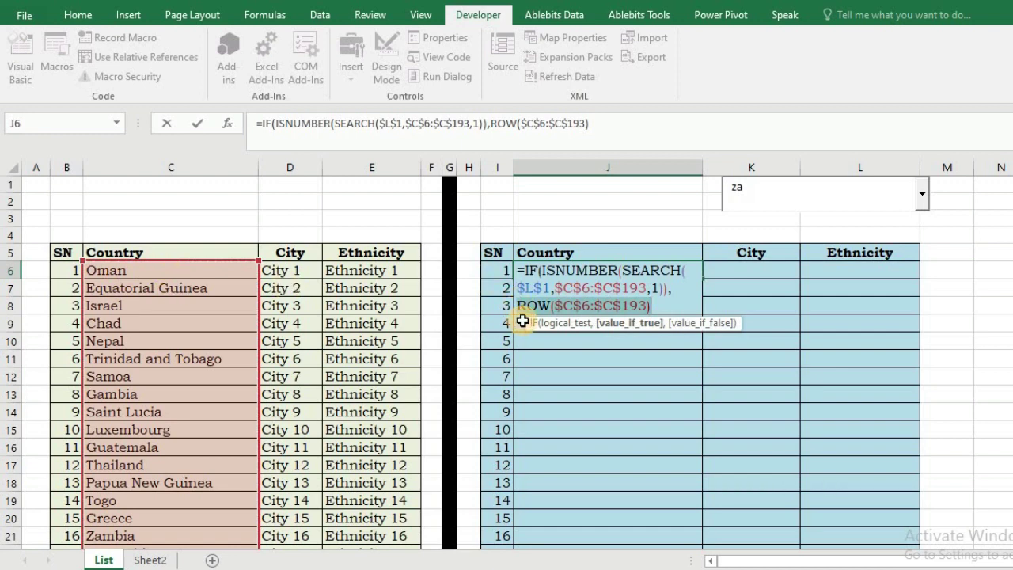
pyautogui.press('F9')
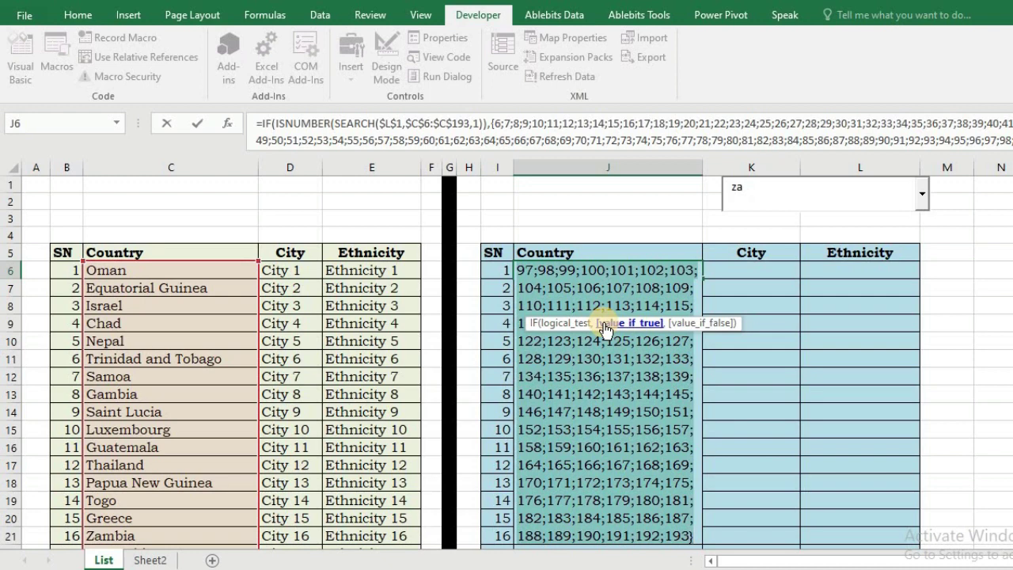
pyautogui.hotkey('ctrl', 'z')
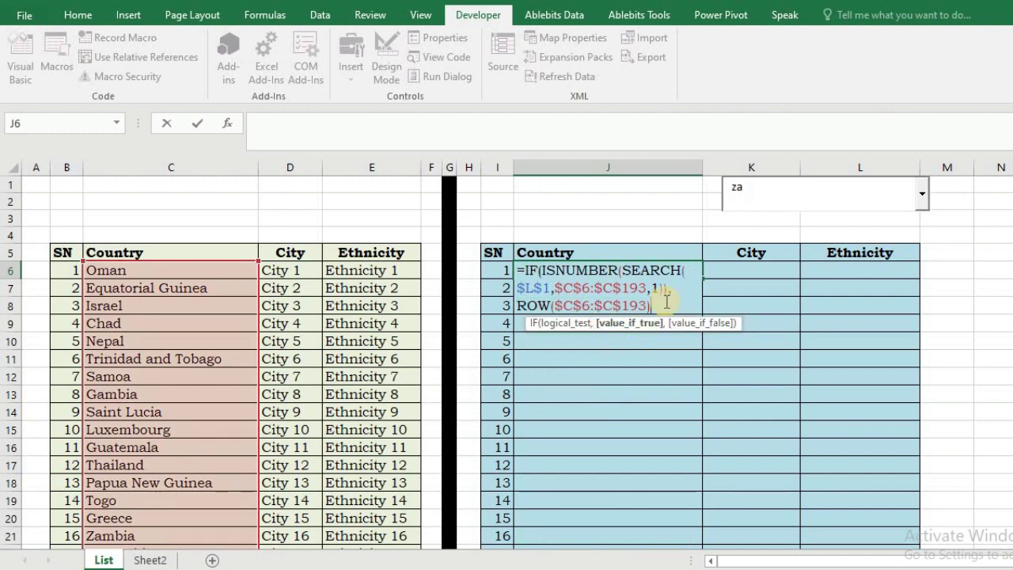
# Step: Subtract ROW($C$6) from the row numbers and preview the resulting offsets
pyautogui.write('-row')
pyautogui.press('Tab')
pyautogui.click(153, 273)
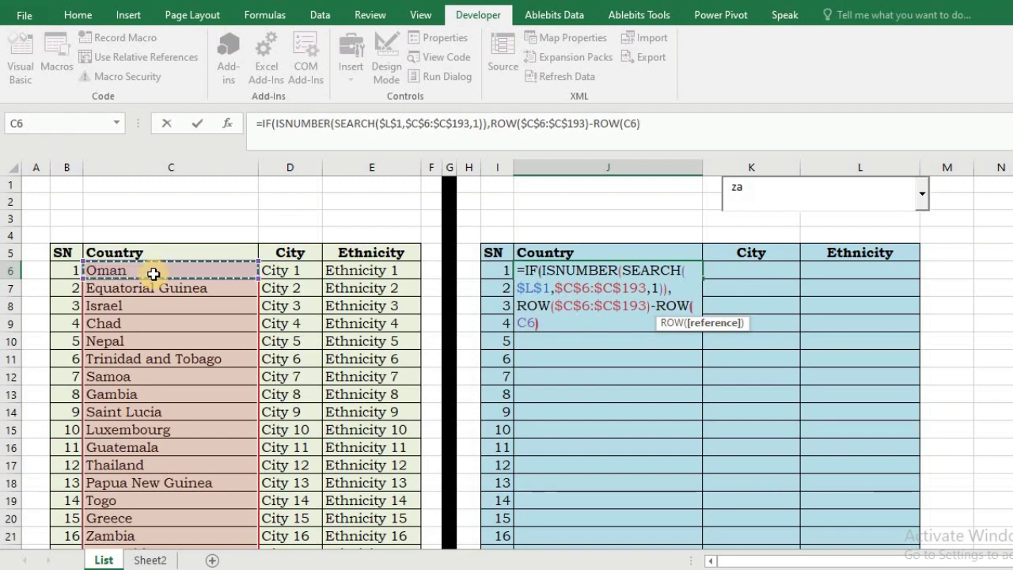
pyautogui.write(')')
pyautogui.press('BackSpace')
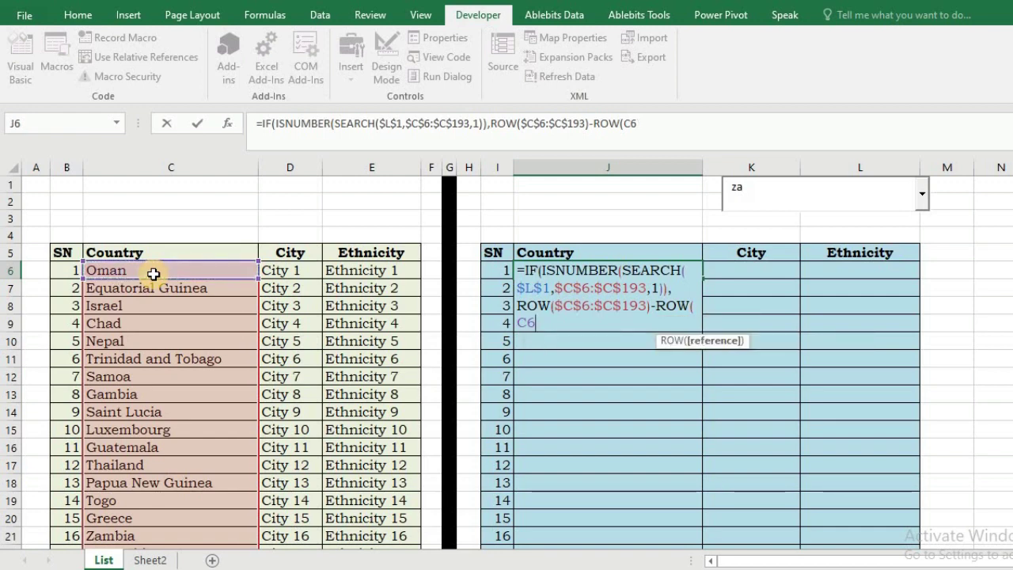
pyautogui.press('F4')
pyautogui.write(')')
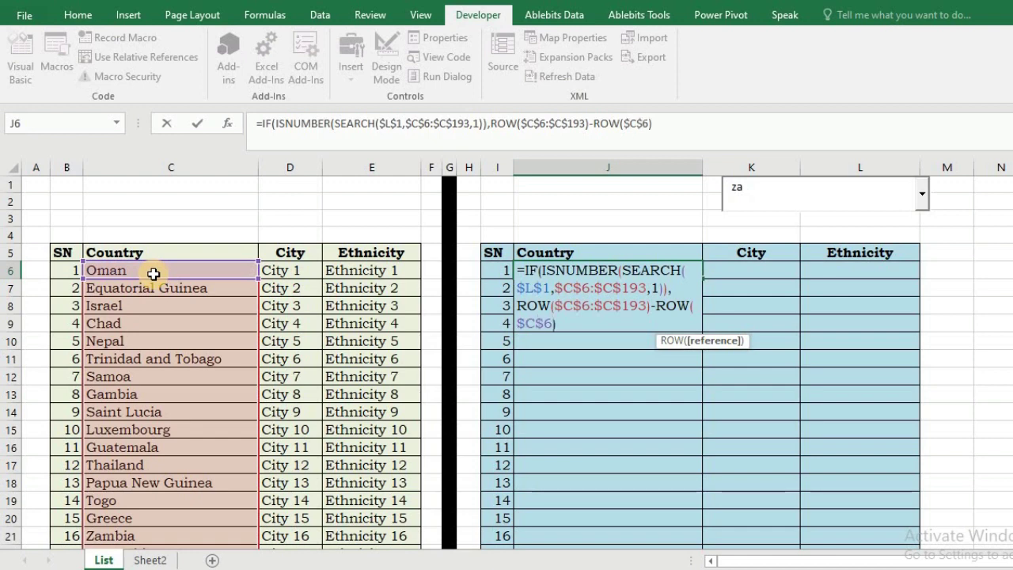
pyautogui.moveTo(518, 305); pyautogui.dragTo(577, 325)
pyautogui.press('F9')
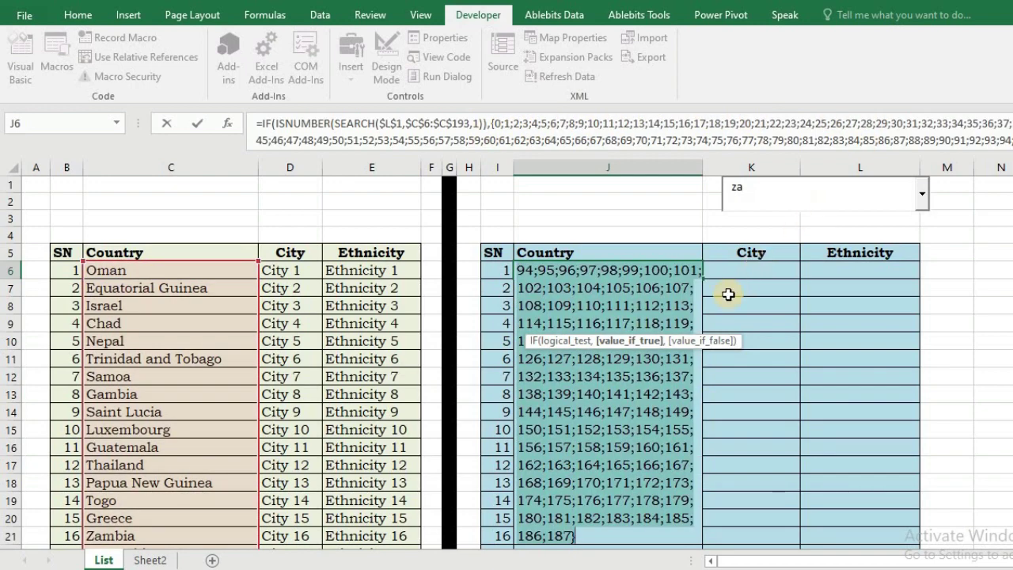
pyautogui.hotkey('ctrl', 'z')
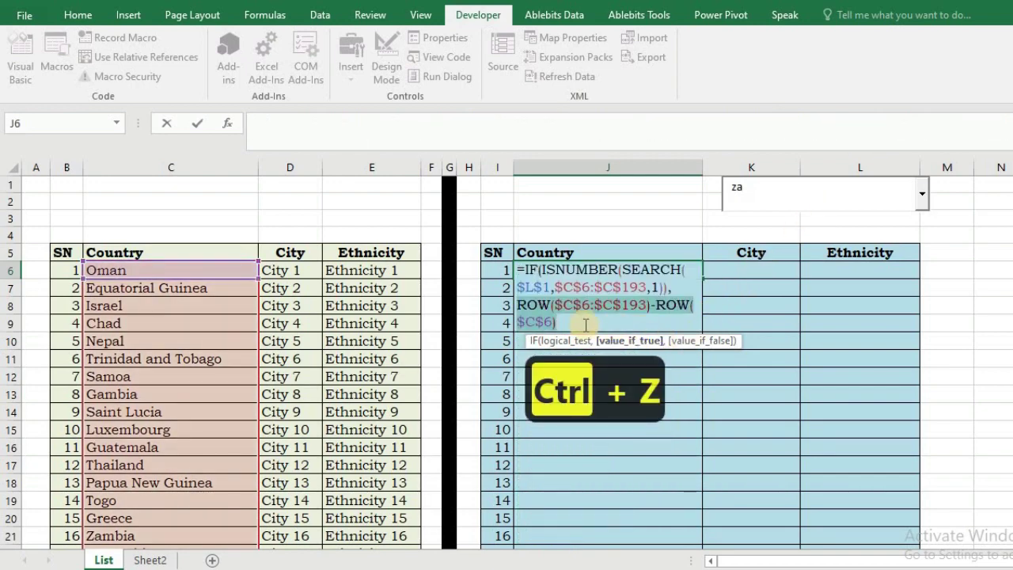
# Step: Add +1 to the offsets, preview the list positions, and select the whole formula
pyautogui.click(579, 325)
pyautogui.write('+')
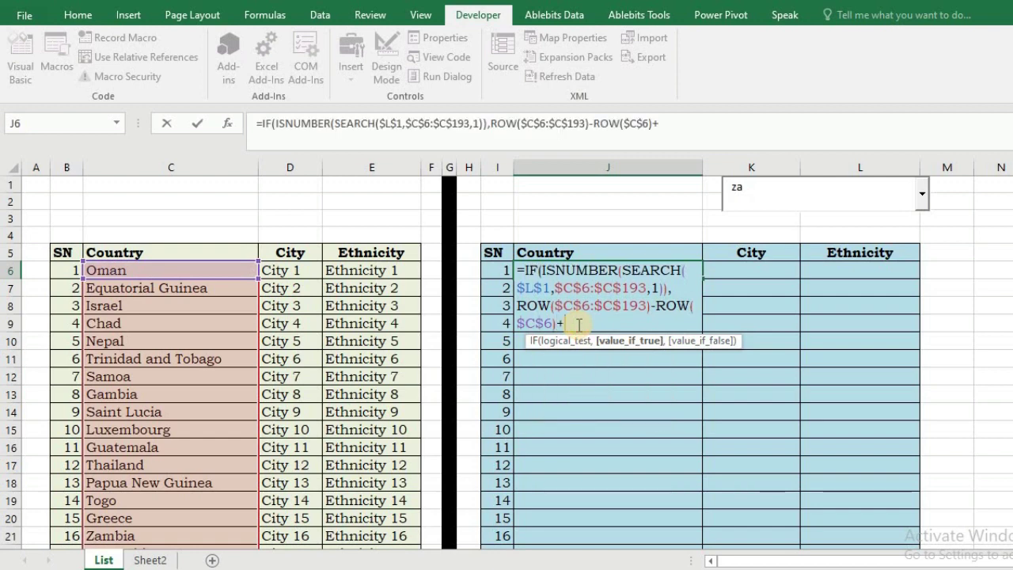
pyautogui.write('1')
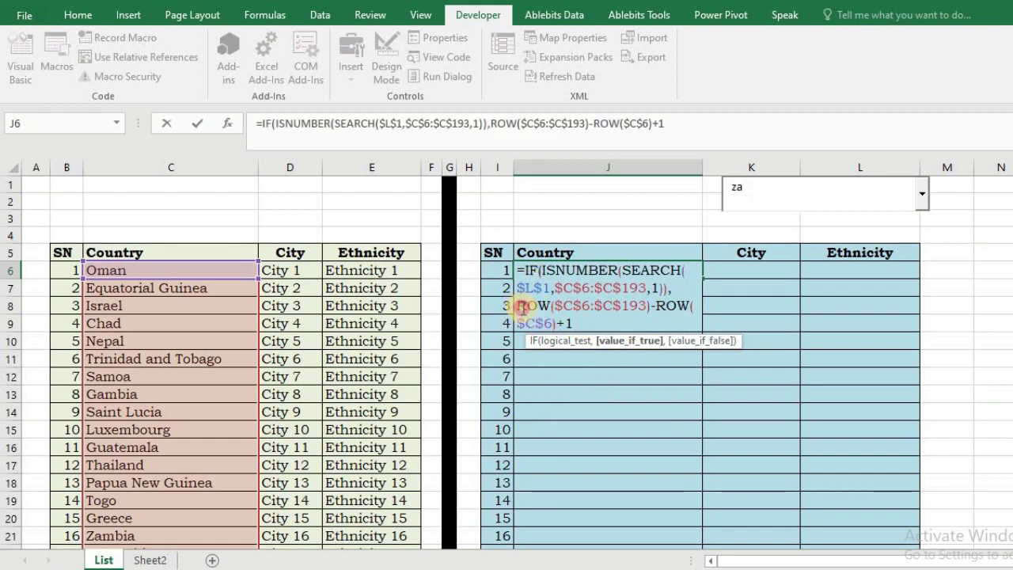
pyautogui.moveTo(518, 306); pyautogui.dragTo(587, 326)
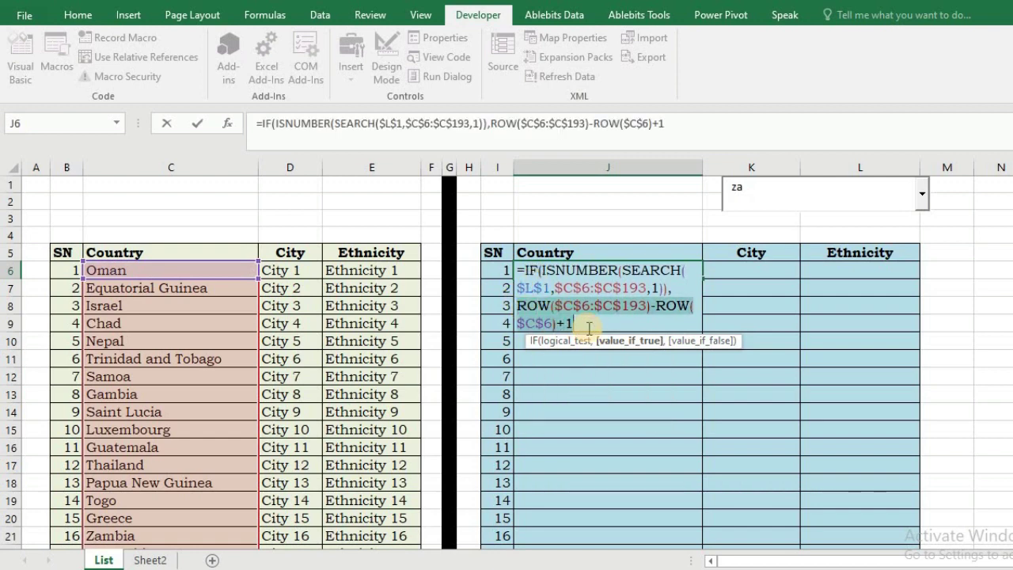
pyautogui.press('F9')
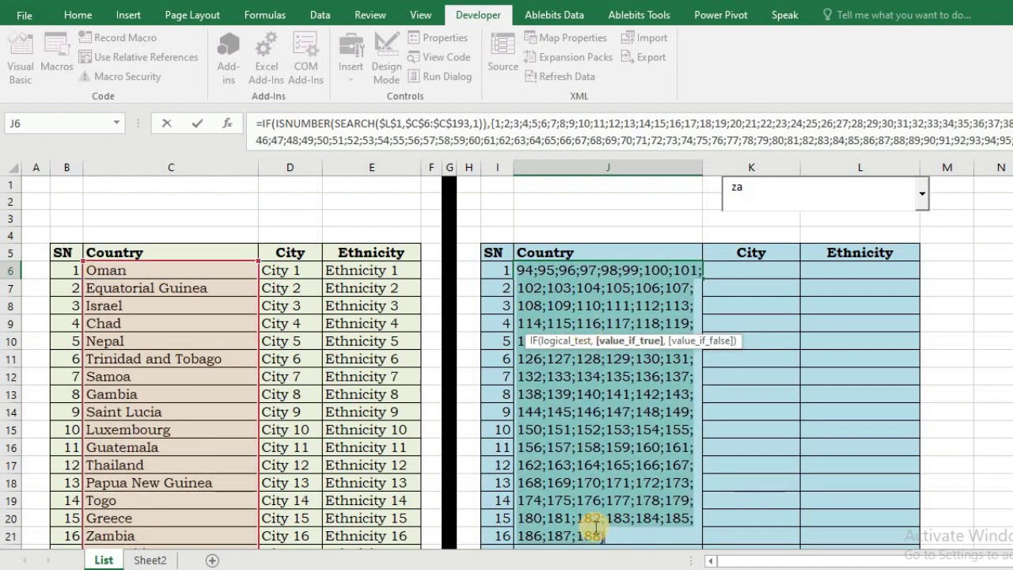
pyautogui.hotkey('ctrl', 'z')
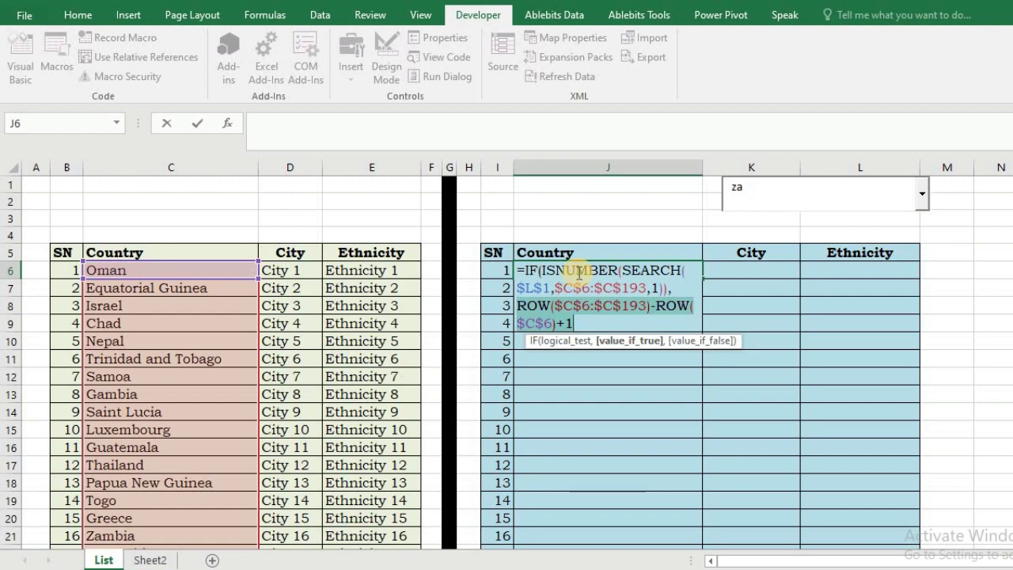
pyautogui.click(571, 325)
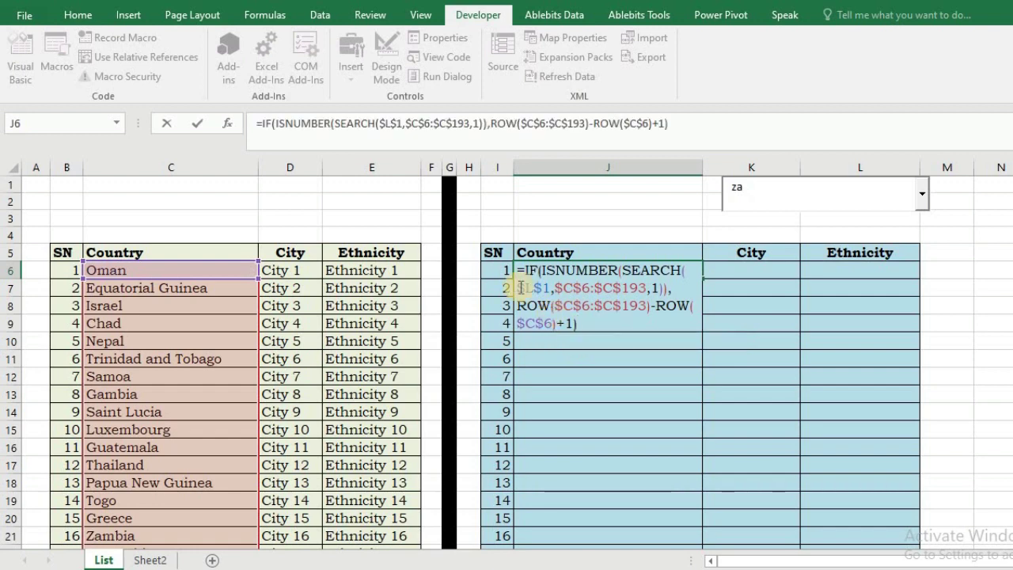
pyautogui.moveTo(523, 287); pyautogui.dragTo(511, 271)
pyautogui.moveTo(580, 330); pyautogui.dragTo(603, 347)
pyautogui.press('F9')
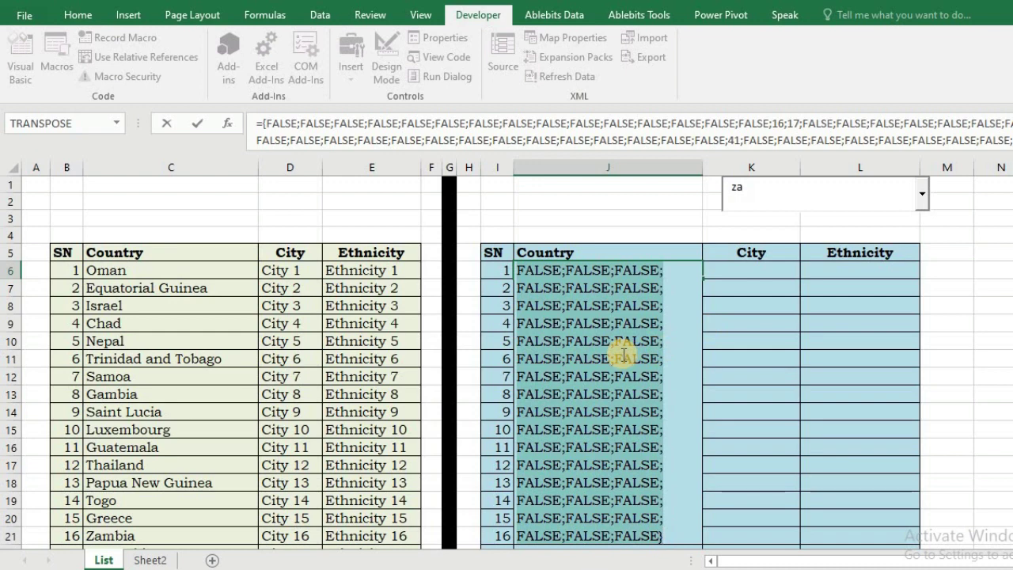
pyautogui.hotkey('ctrl', 'z')
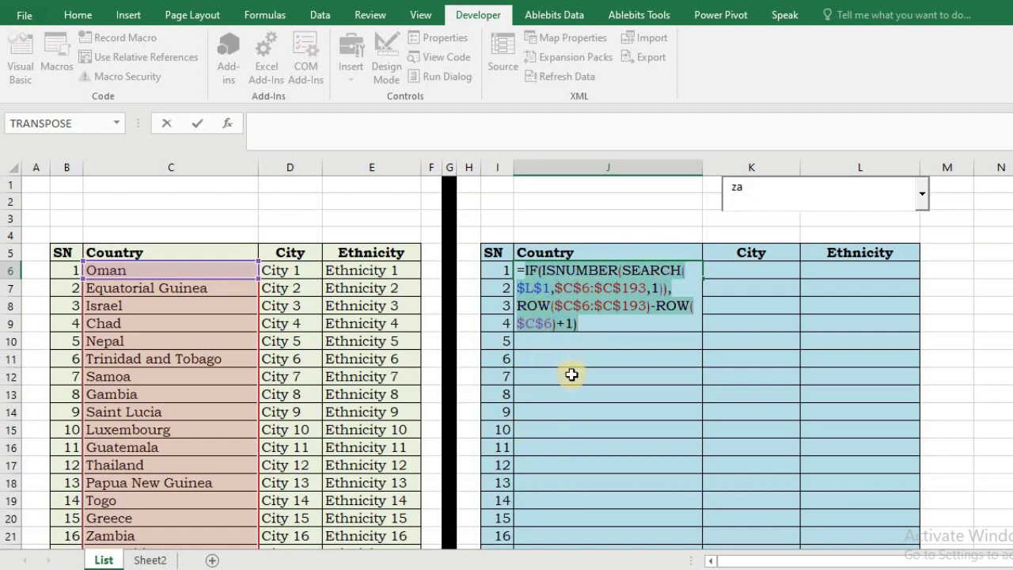
# Step: Wrap the IF formula in SMALL with ROWS($J$6:J6) as the k argument
pyautogui.click(522, 273)
pyautogui.write('small(')
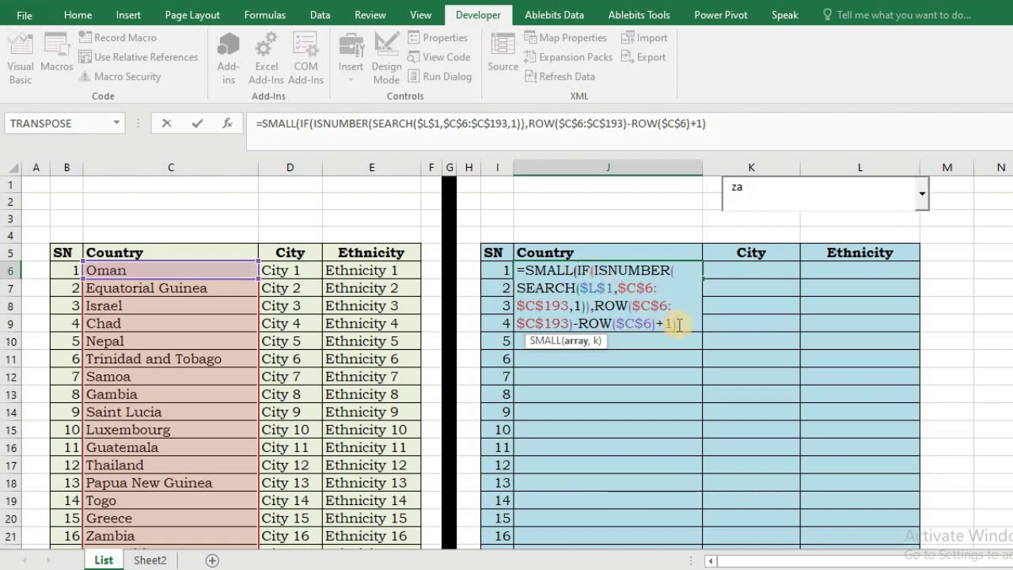
pyautogui.write(',')
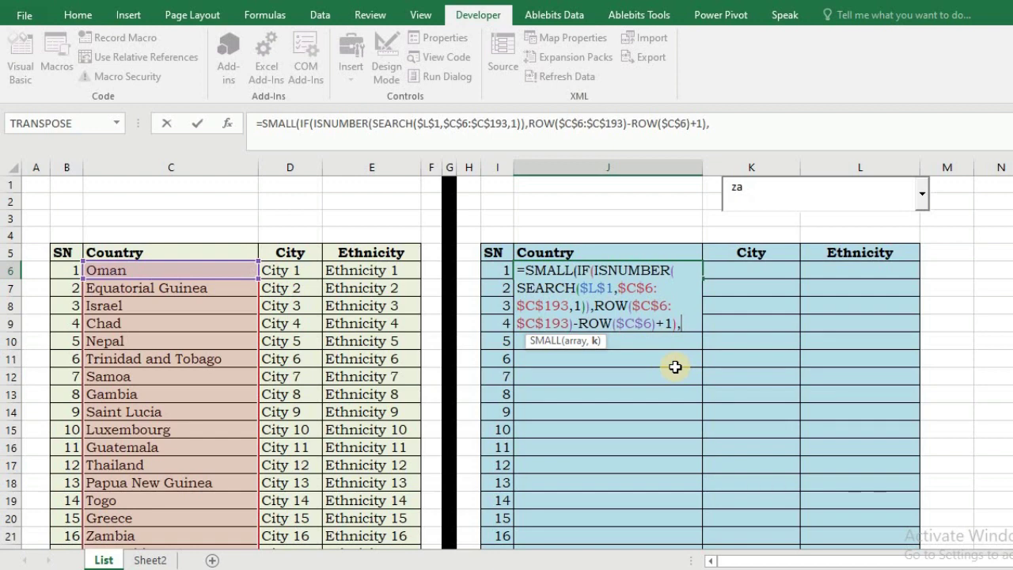
pyautogui.write('rows')
pyautogui.press('Tab')
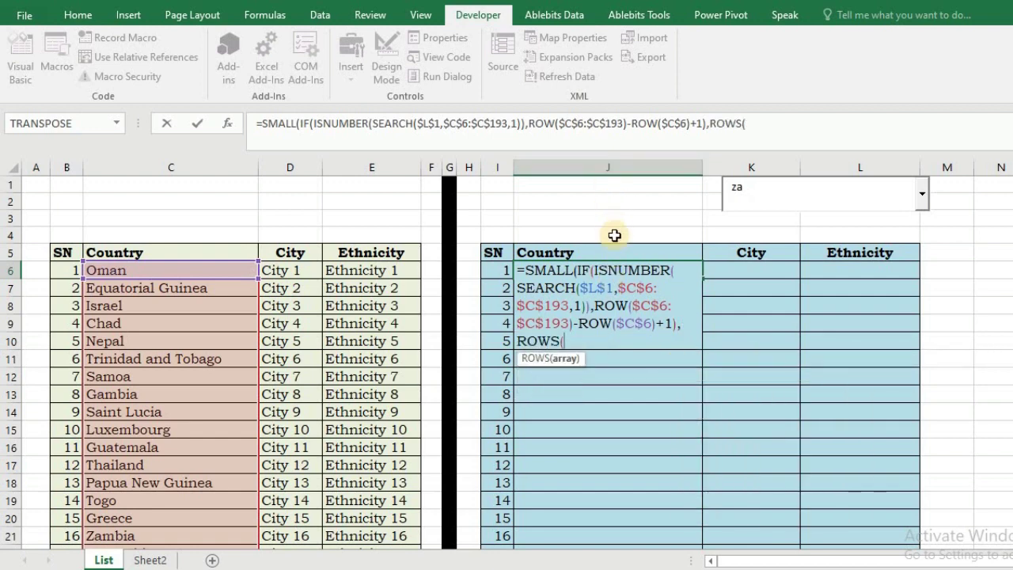
pyautogui.write('$J$6')
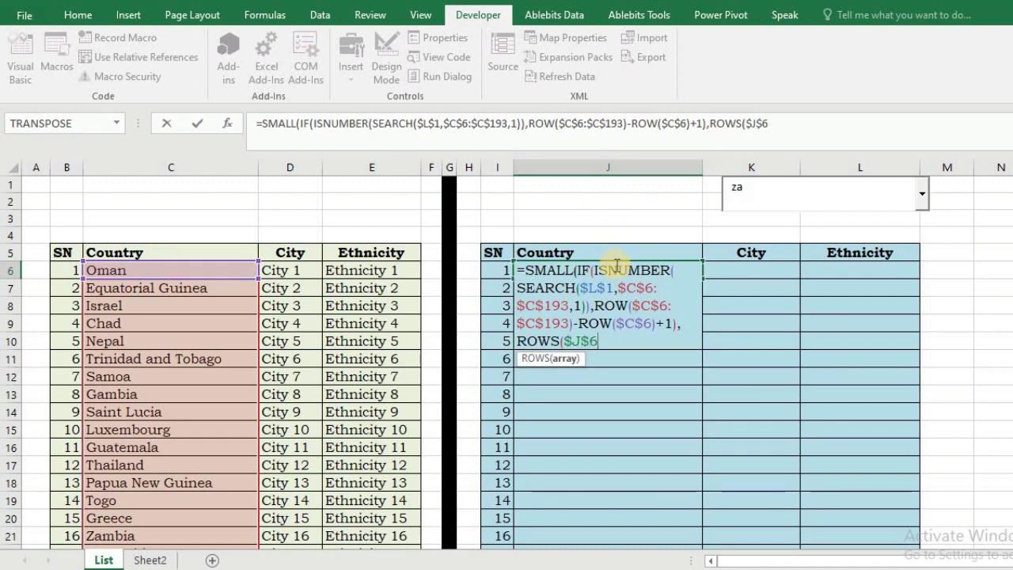
pyautogui.write(',')
pyautogui.press('BackSpace')
pyautogui.write(':J^')
pyautogui.press('BackSpace')
pyautogui.write('6)')
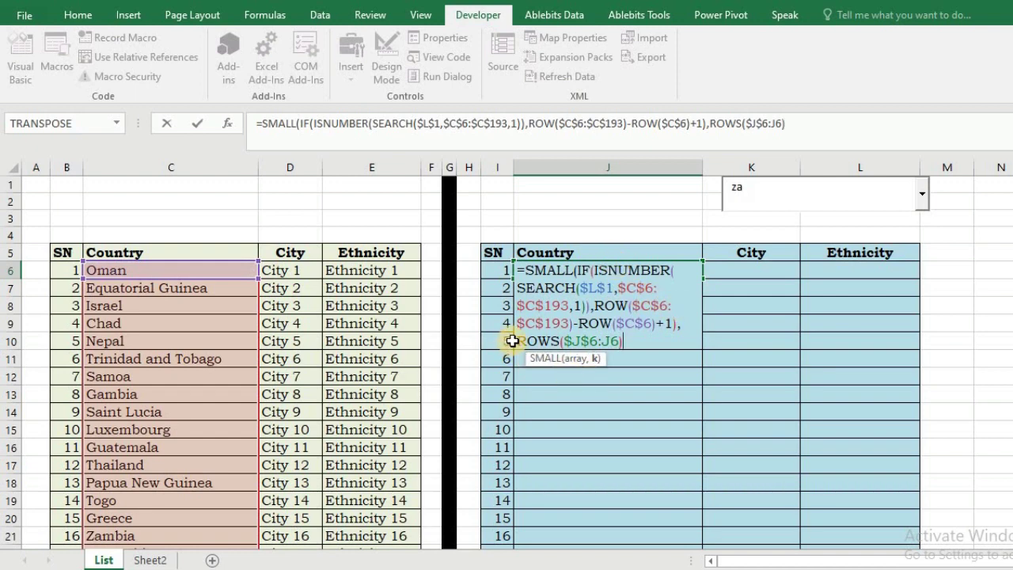
# Step: Close the SMALL function and commit J6 as an array formula with Ctrl+Shift+Enter, showing 16
pyautogui.moveTo(521, 340); pyautogui.dragTo(624, 341)
pyautogui.write('1')
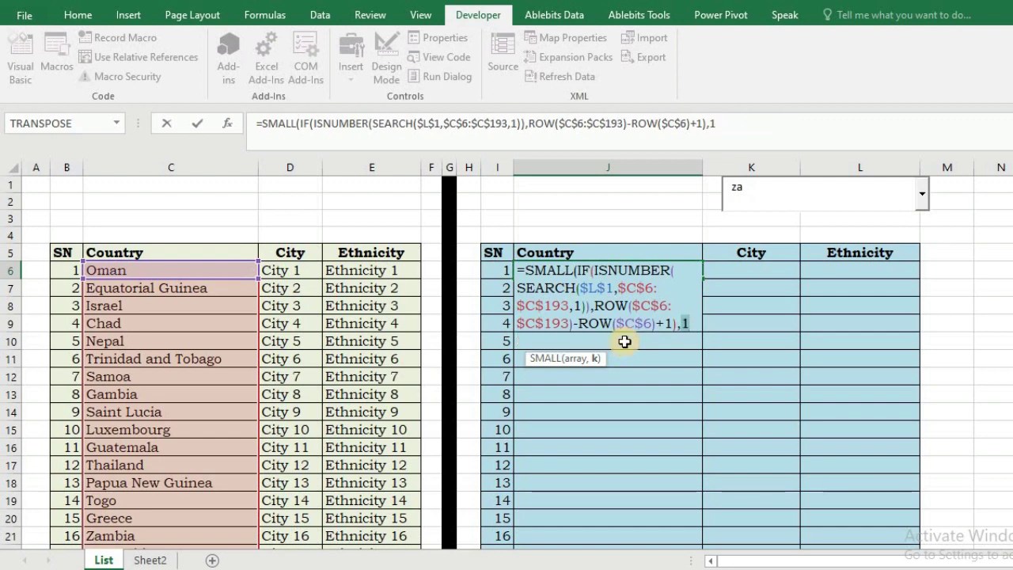
pyautogui.hotkey('ctrl', 'z')
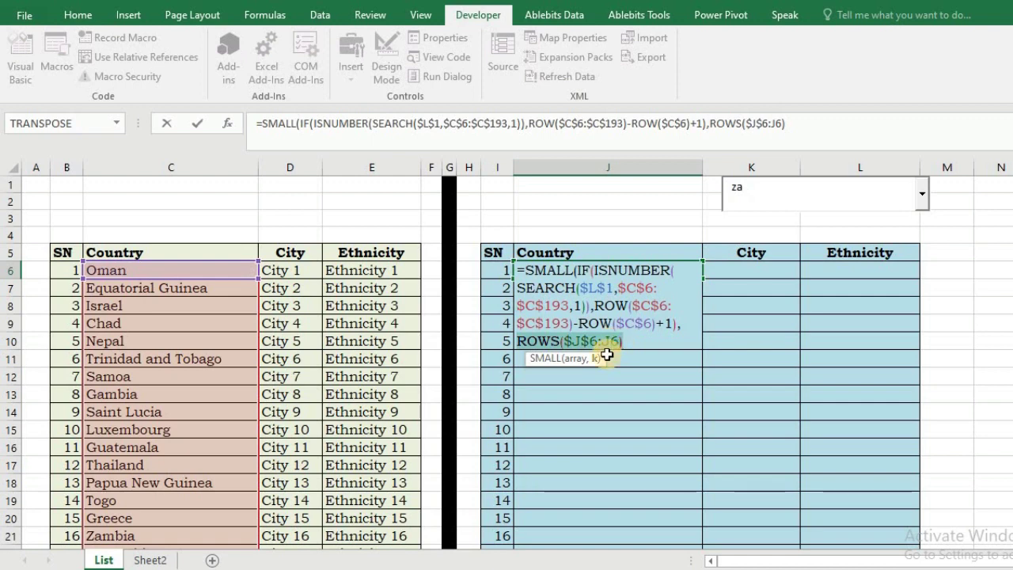
pyautogui.write(')')
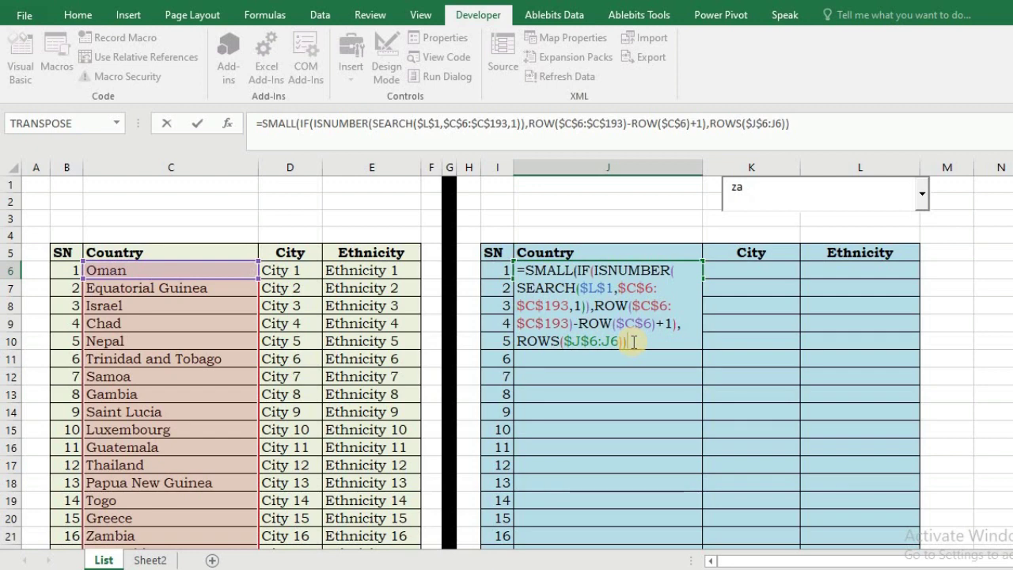
pyautogui.hotkey('ctrl', 'shift', 'Return')
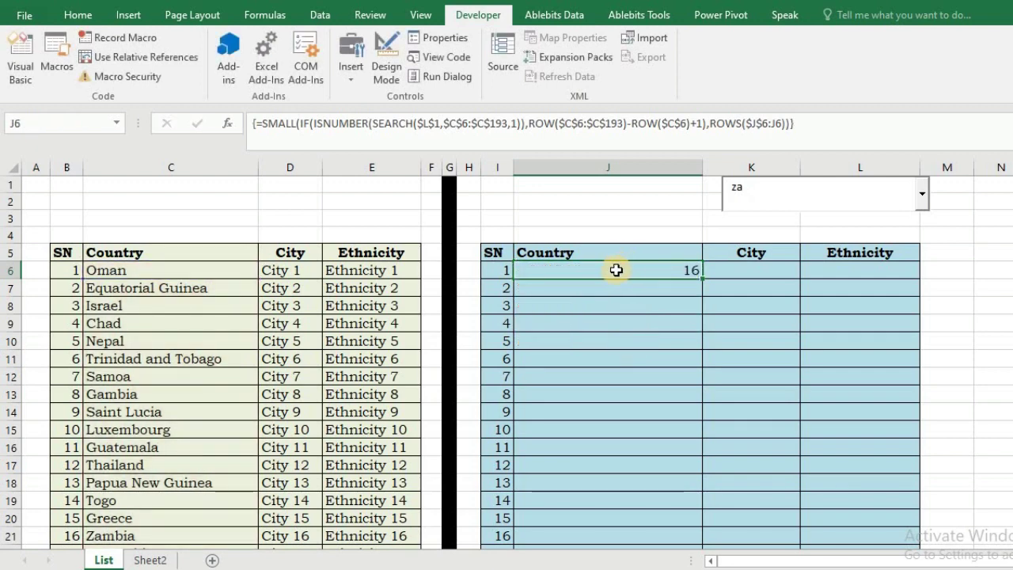
# Step: Fill the J6 formula into K6:L6 and down to row 21, listing positions 16 to 118, then #NUM!
pyautogui.moveTo(689, 271); pyautogui.dragTo(892, 276)
pyautogui.hotkey('ctrl', 'r')
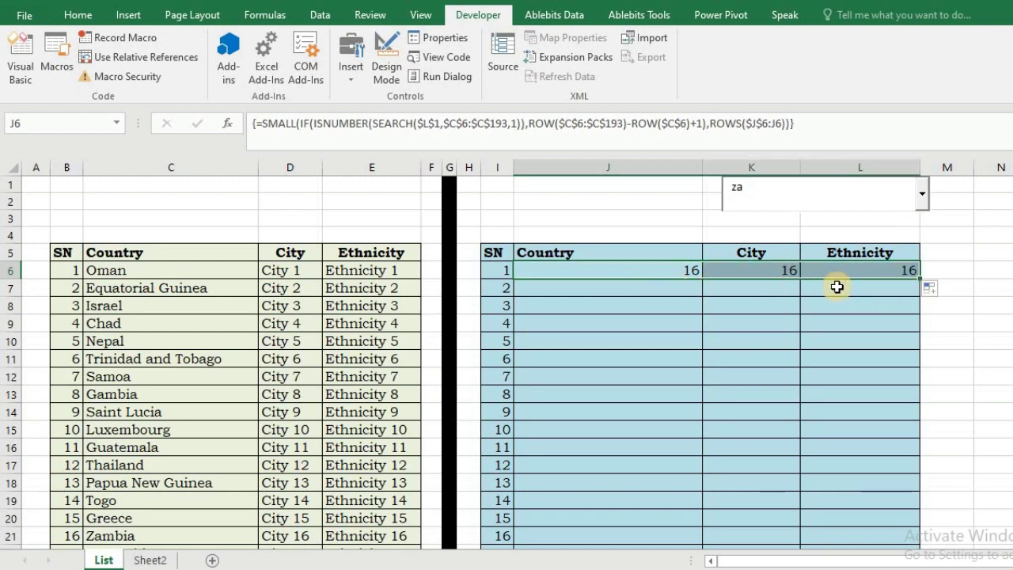
pyautogui.doubleClick(917, 277)
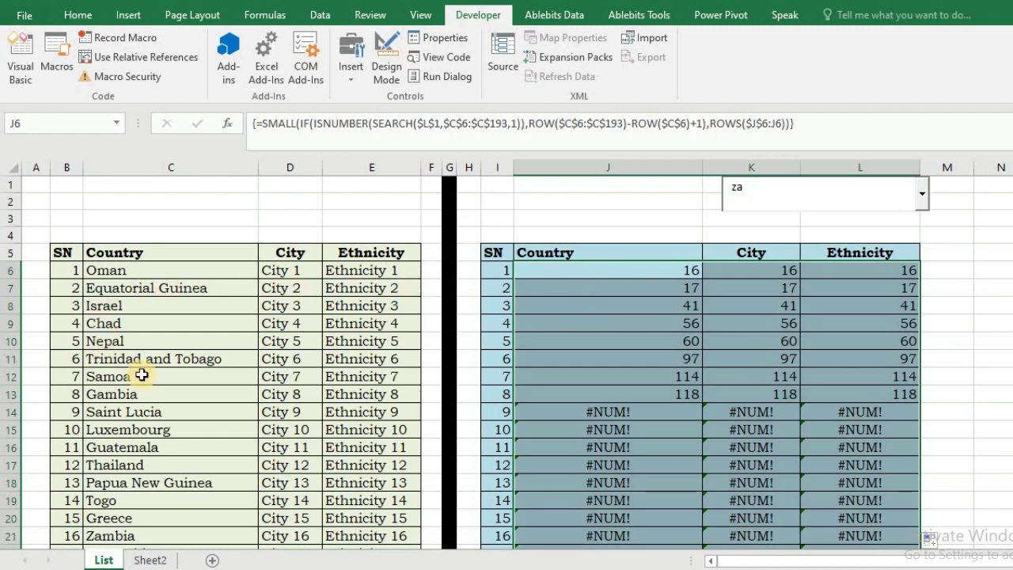
pyautogui.click(534, 271)
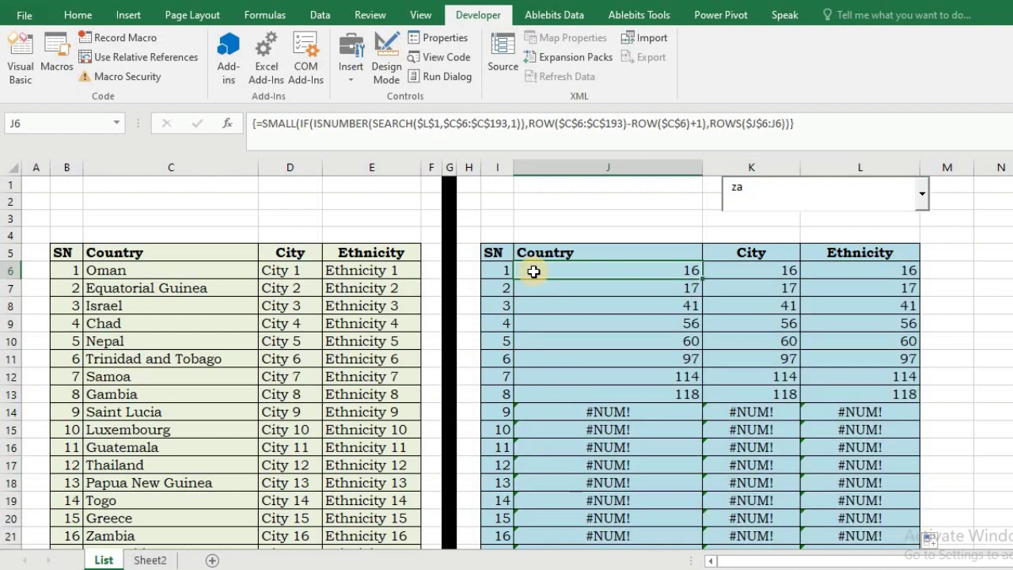
pyautogui.doubleClick(534, 272)
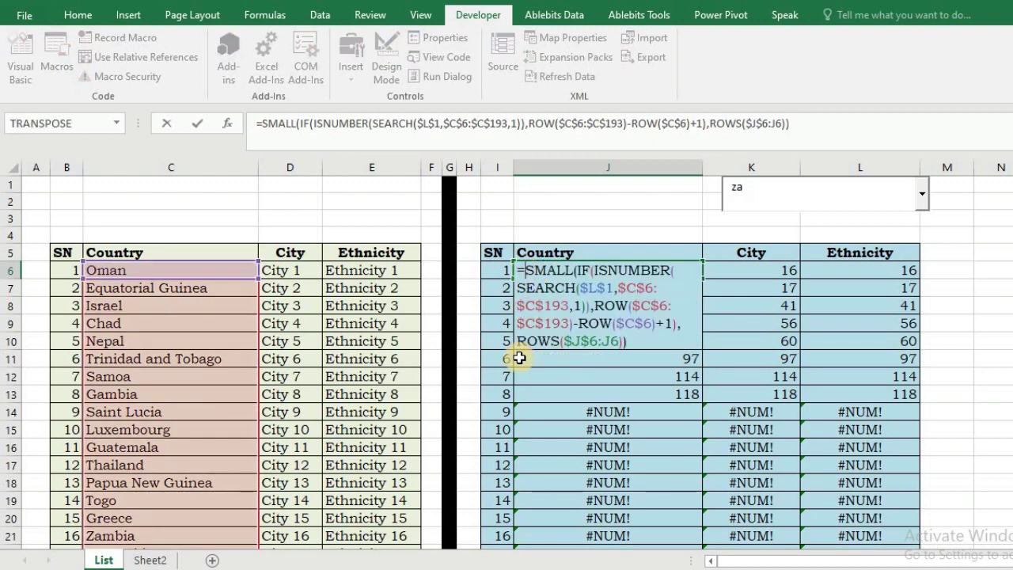
# Step: Wrap the SMALL formula in INDEX with $C$6:$E$193 as the lookup array
pyautogui.write('index')
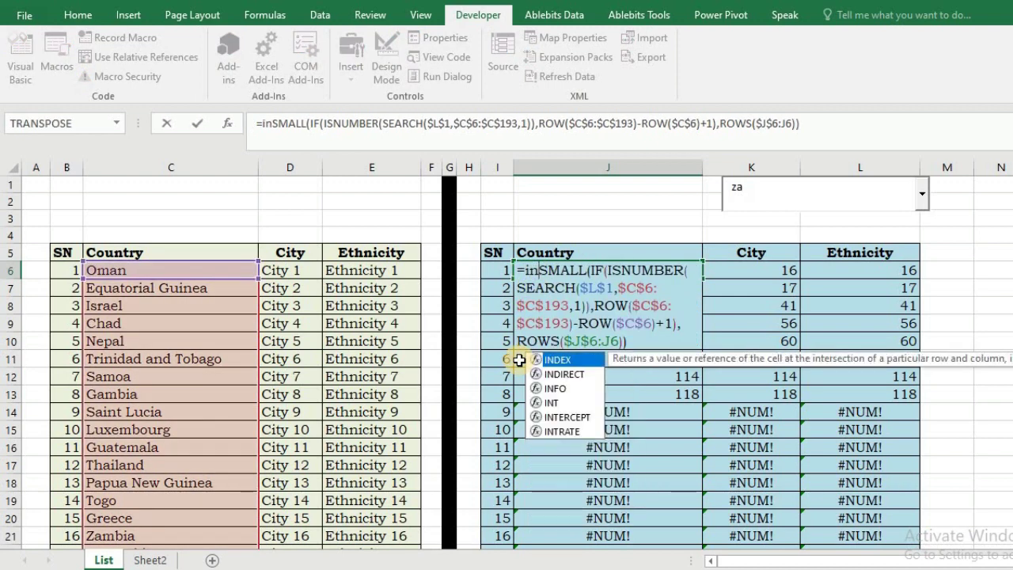
pyautogui.press('Tab')
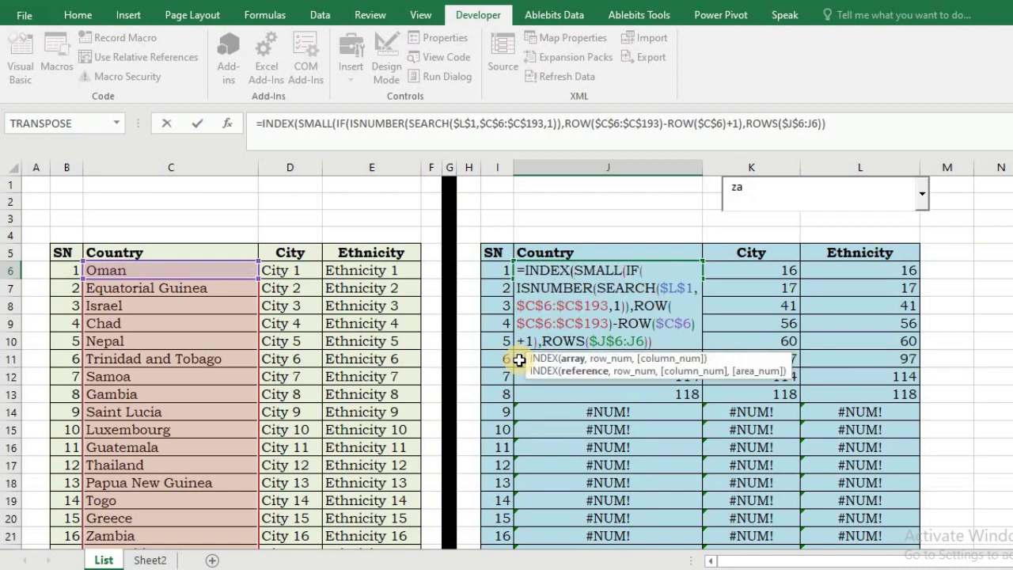
pyautogui.click(108, 272)
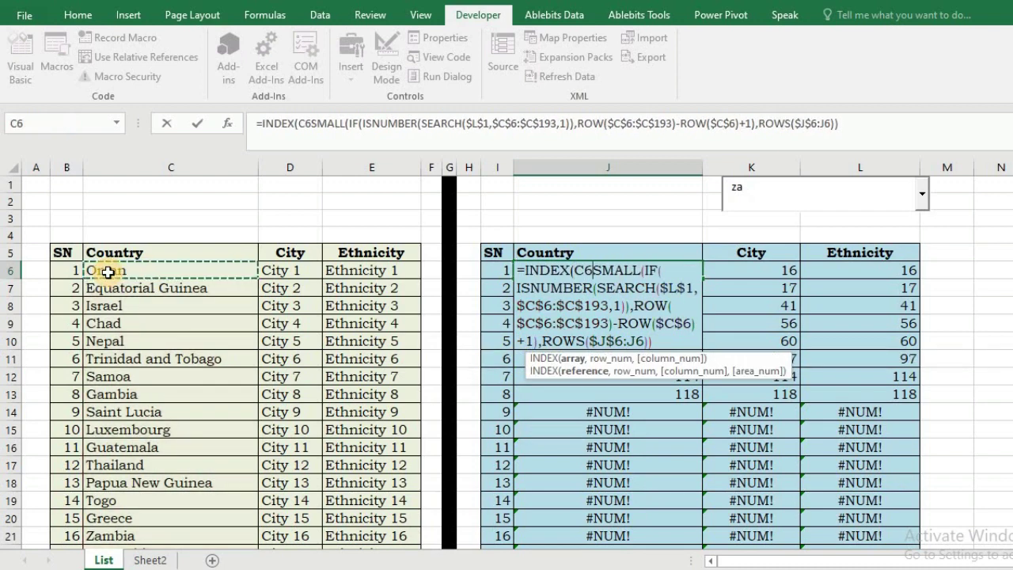
pyautogui.hotkey('ctrl', 'shift', 'Down')
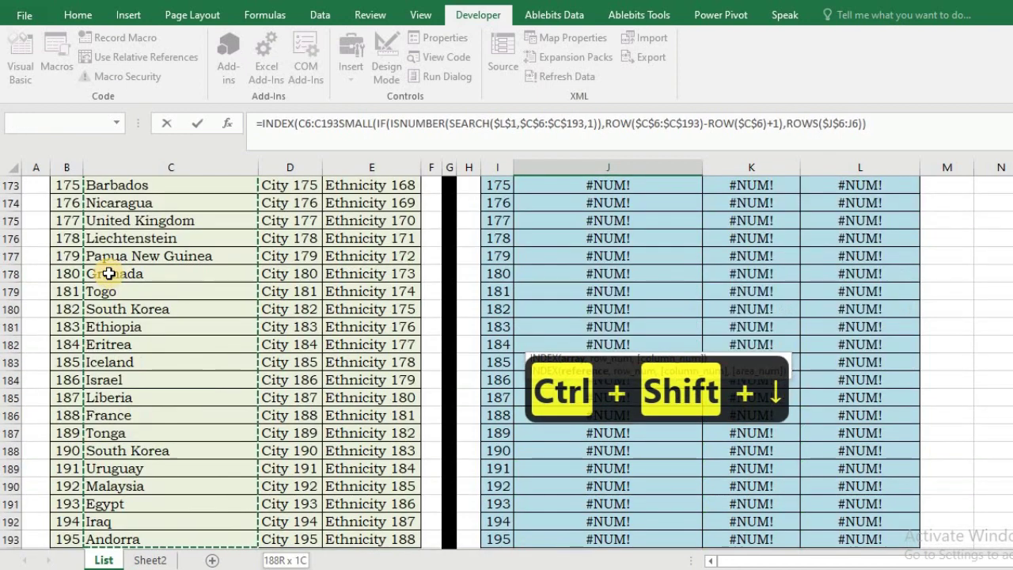
pyautogui.hotkey('ctrl', 'shift', 'Right')
pyautogui.press('F4')
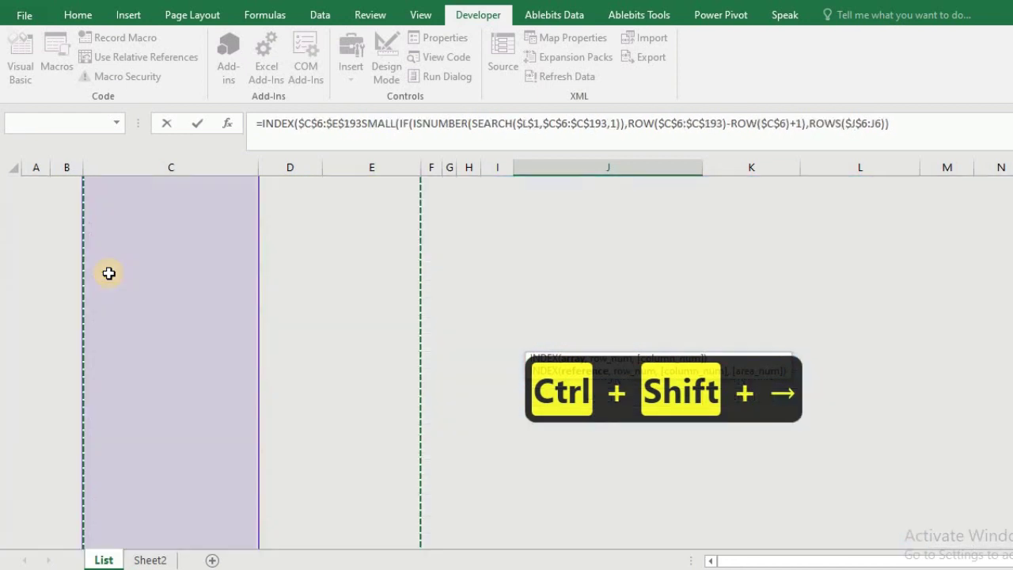
pyautogui.write(',')
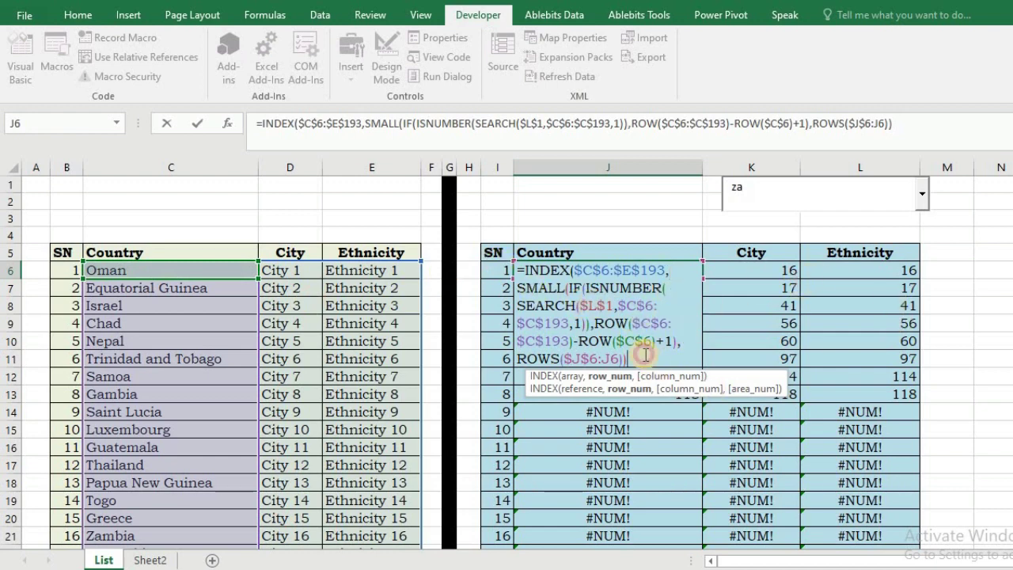
pyautogui.write(',')
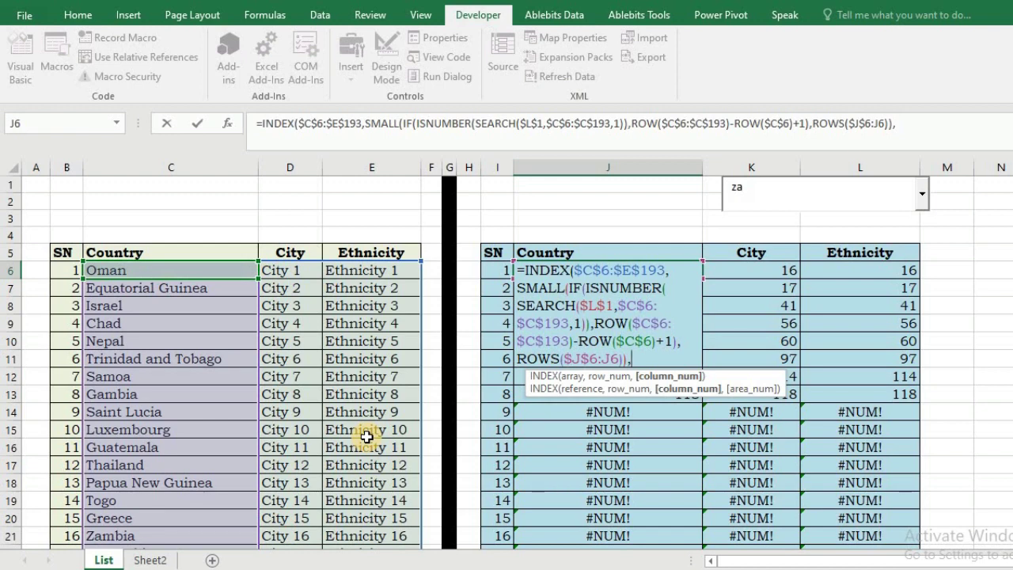
# Step: Add COLUMNS($J$6:J6) as INDEX's column argument and enter it as an array formula, returning Zambia
pyautogui.write('colu')
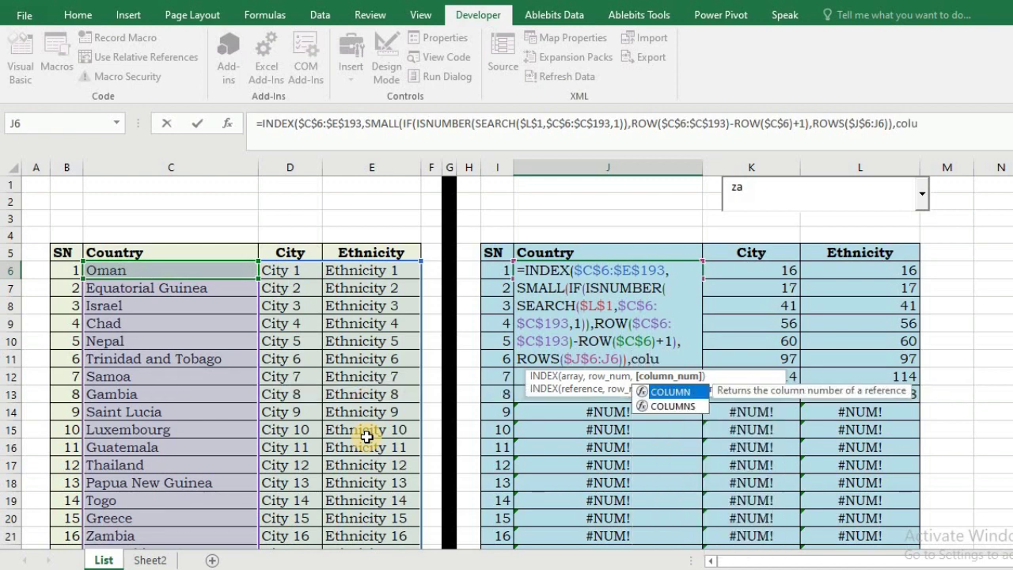
pyautogui.write('mns')
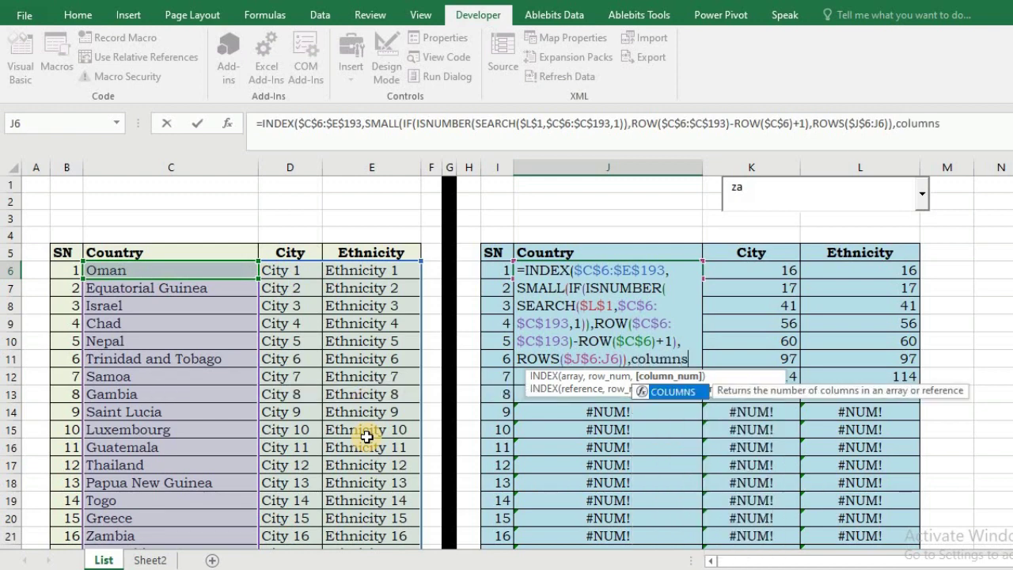
pyautogui.press('Tab')
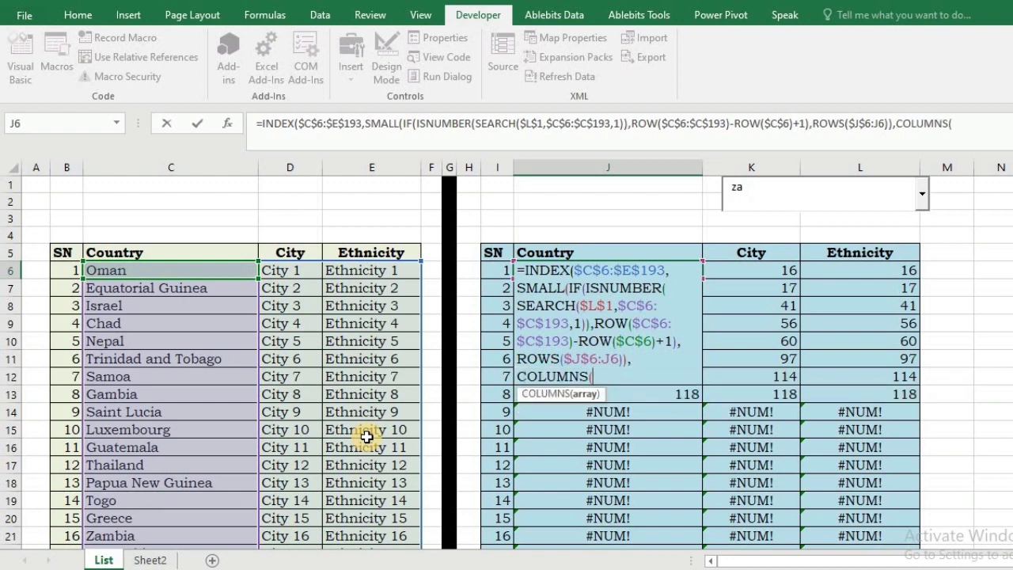
pyautogui.write('J6')
pyautogui.press('F4')
pyautogui.write(':J')
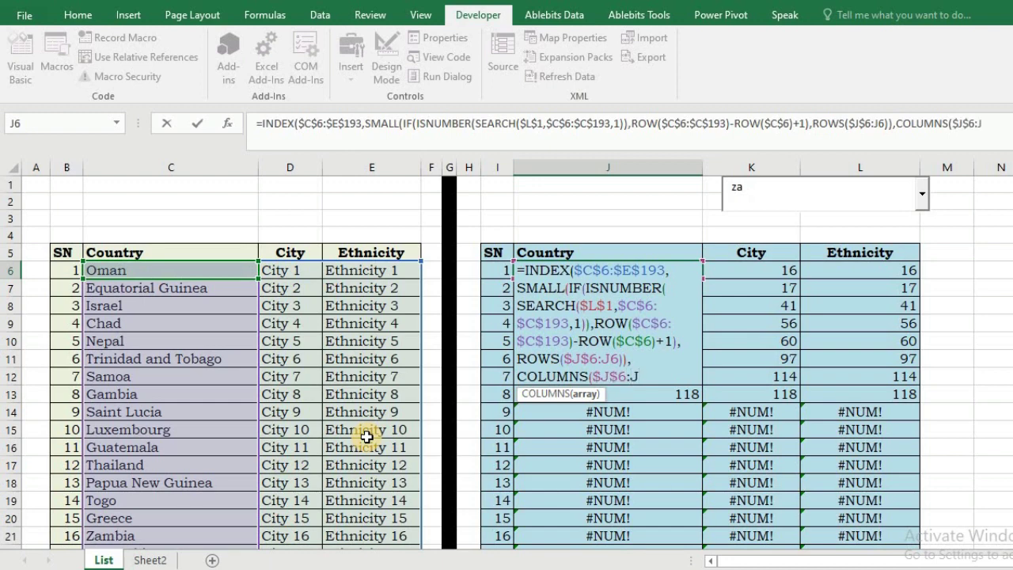
pyautogui.write('6')
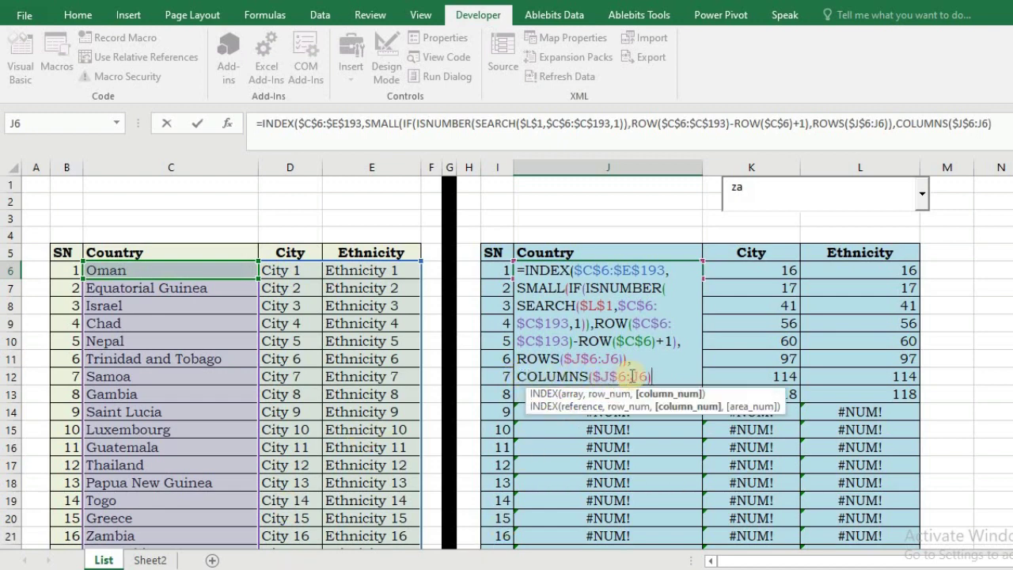
pyautogui.keyDown('shift'); pyautogui.click(518, 385); pyautogui.keyUp('shift')
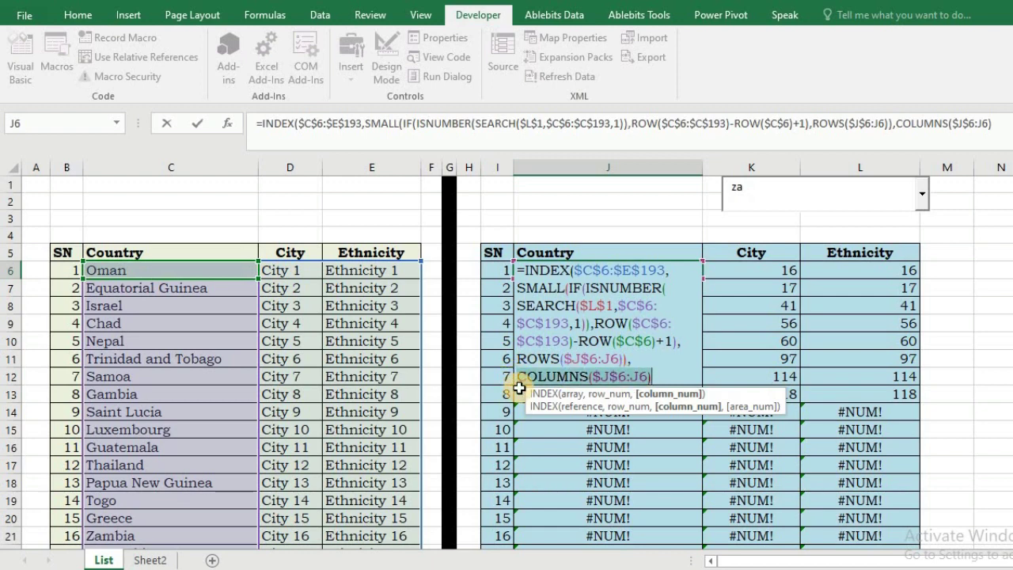
pyautogui.write('1')
pyautogui.hotkey('ctrl', 'z')
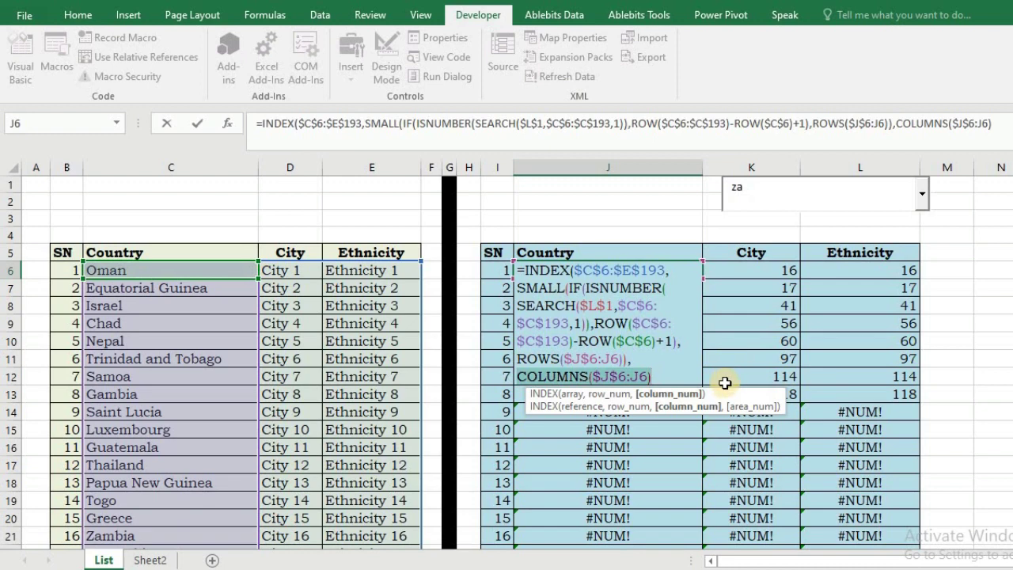
pyautogui.click(663, 376)
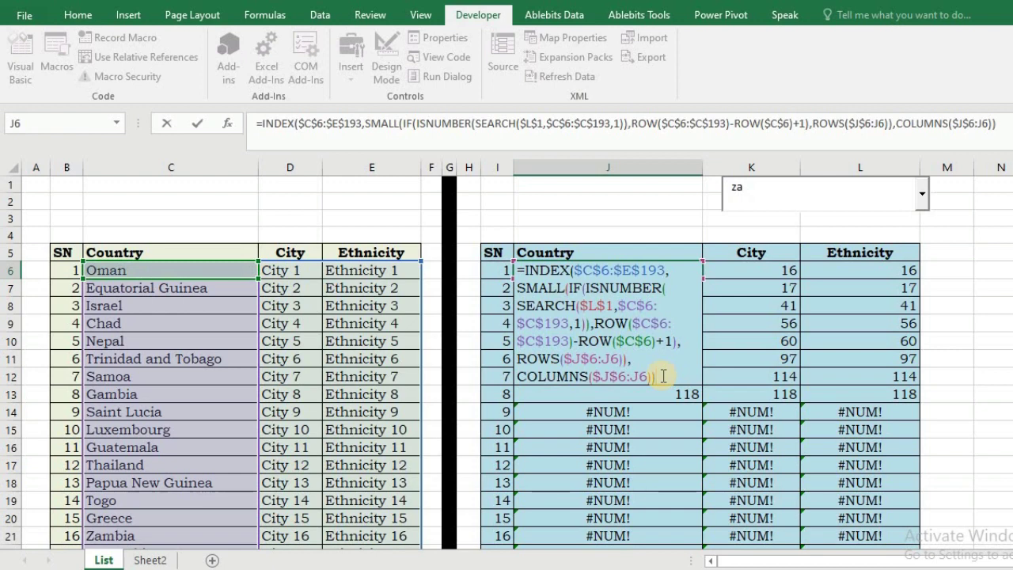
pyautogui.hotkey('ctrl', 'shift', 'Return')
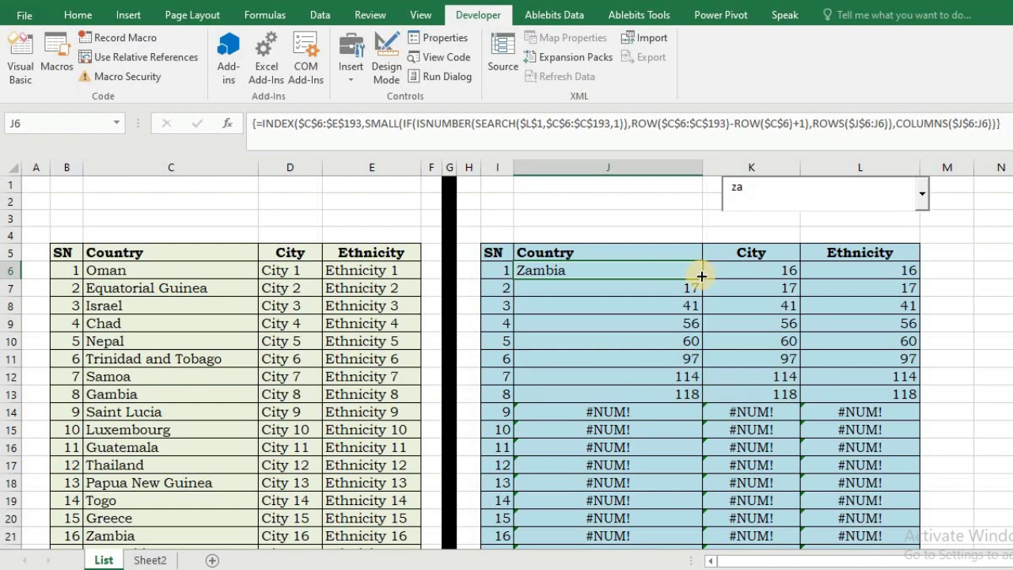
# Step: Fill J6's INDEX formula into K6:L6 and down the table, listing Zambia, Mozambique, Tanzania and more
pyautogui.moveTo(701, 277); pyautogui.dragTo(874, 283)
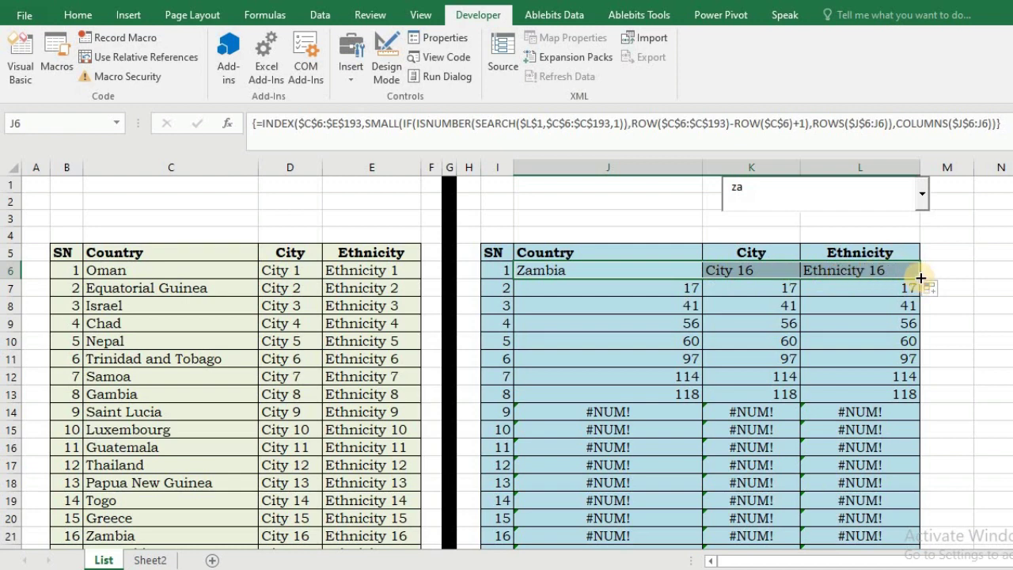
pyautogui.doubleClick(920, 277)
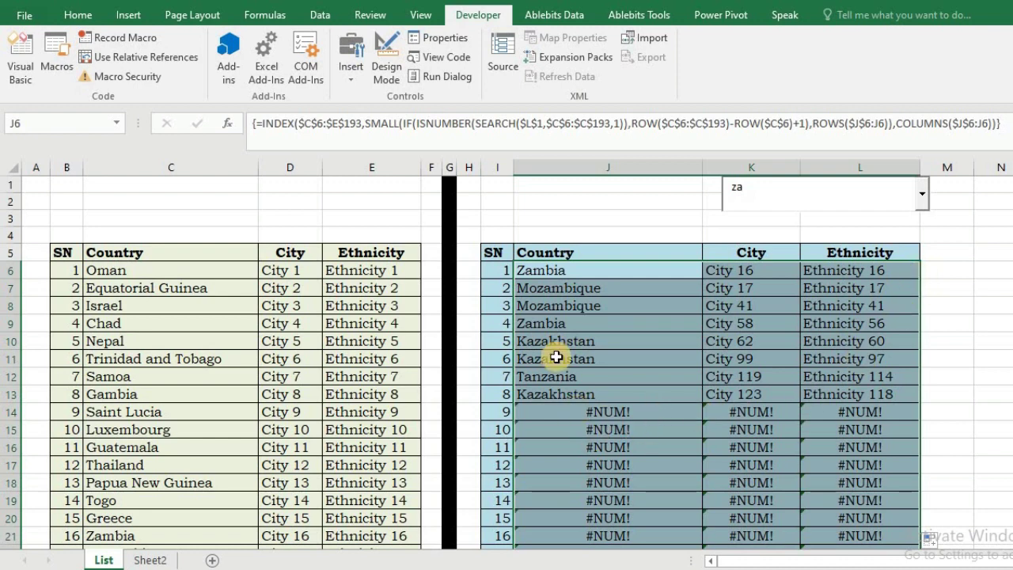
pyautogui.doubleClick(525, 271)
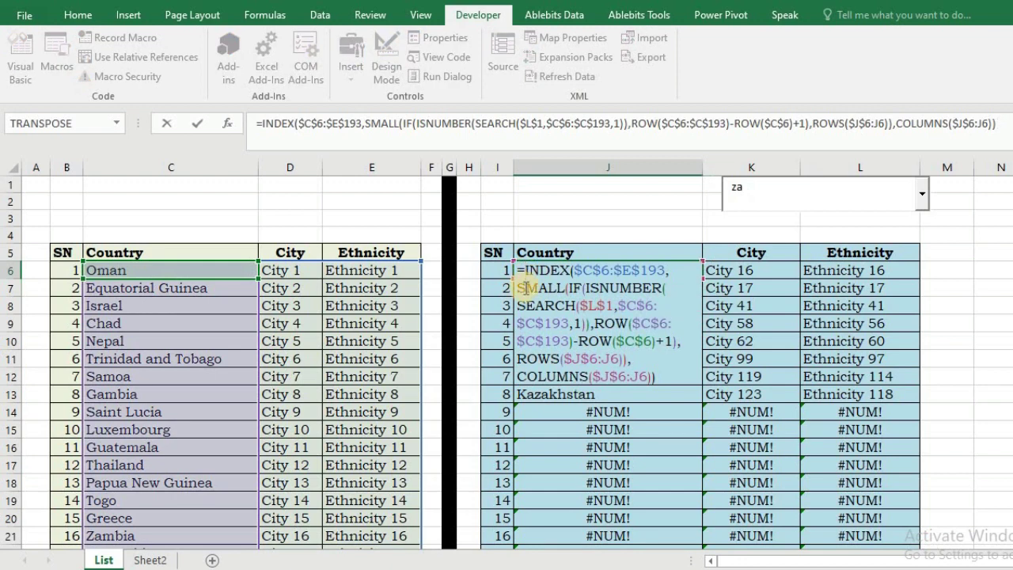
# Step: Wrap J6 in IFERROR(...,"") as an array formula and refill J6:L6 down so errors show blank
pyautogui.write('ifer')
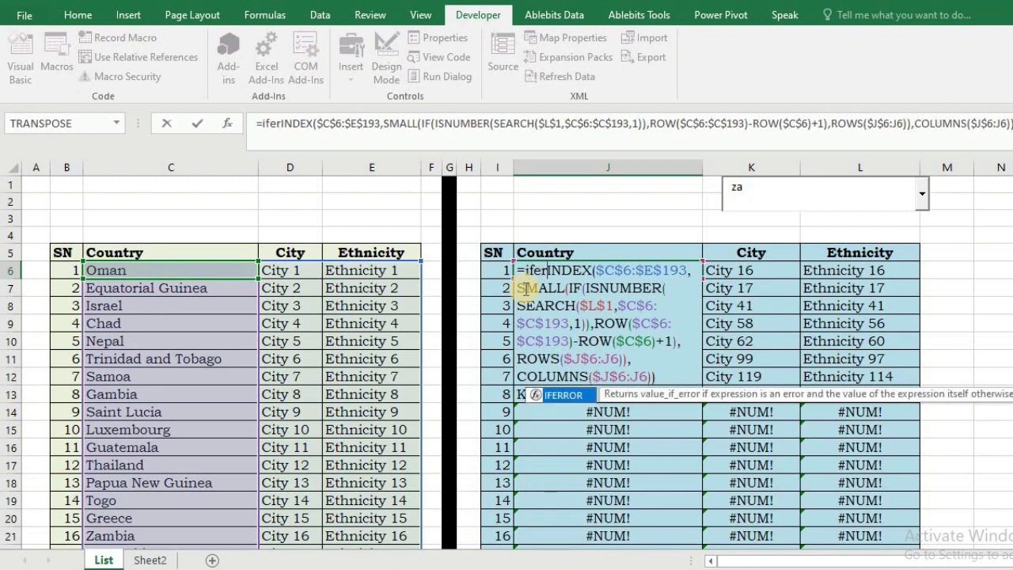
pyautogui.press('Tab')
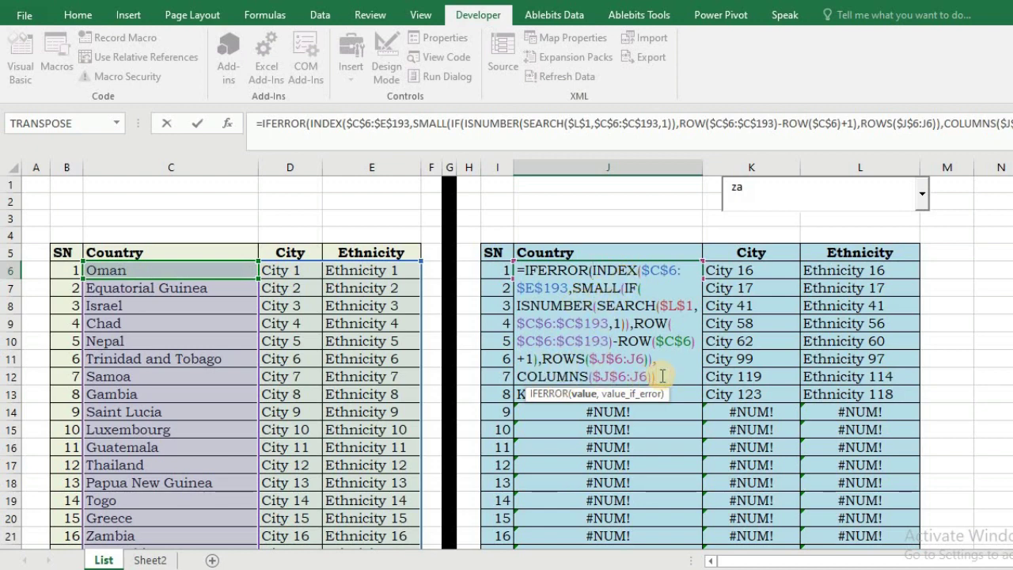
pyautogui.write(',')
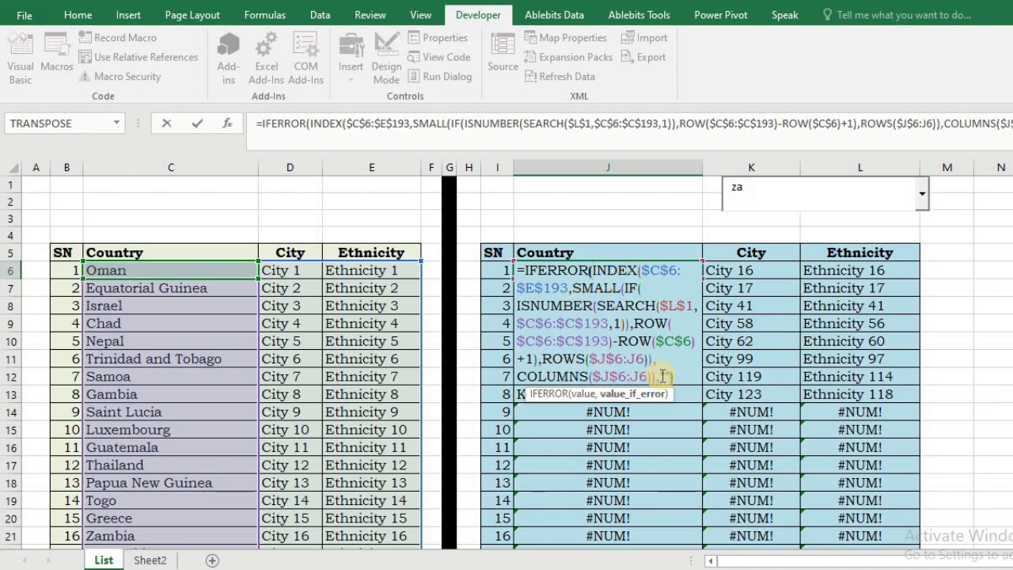
pyautogui.write('"")')
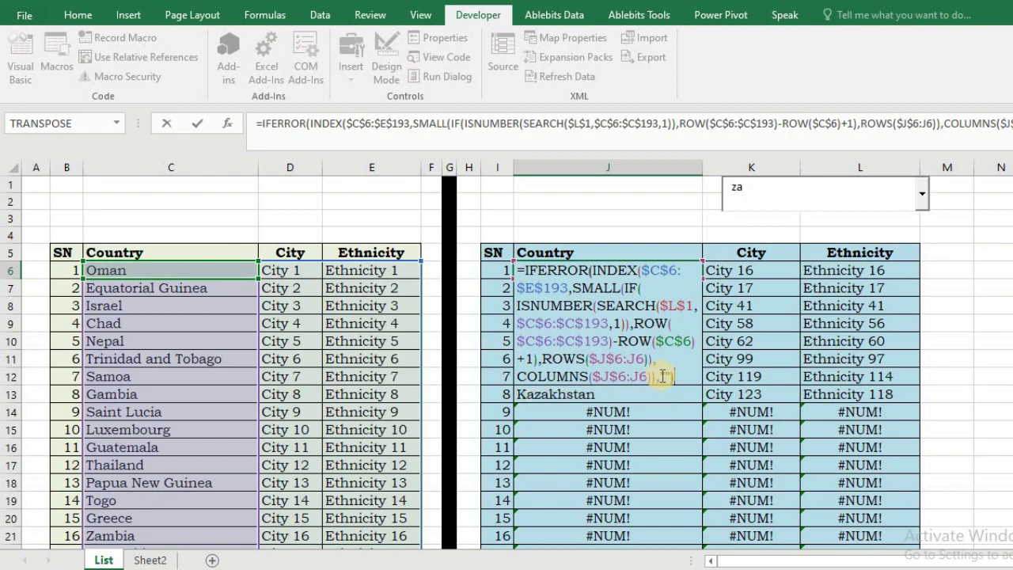
pyautogui.hotkey('ctrl', 'shift', 'Return')
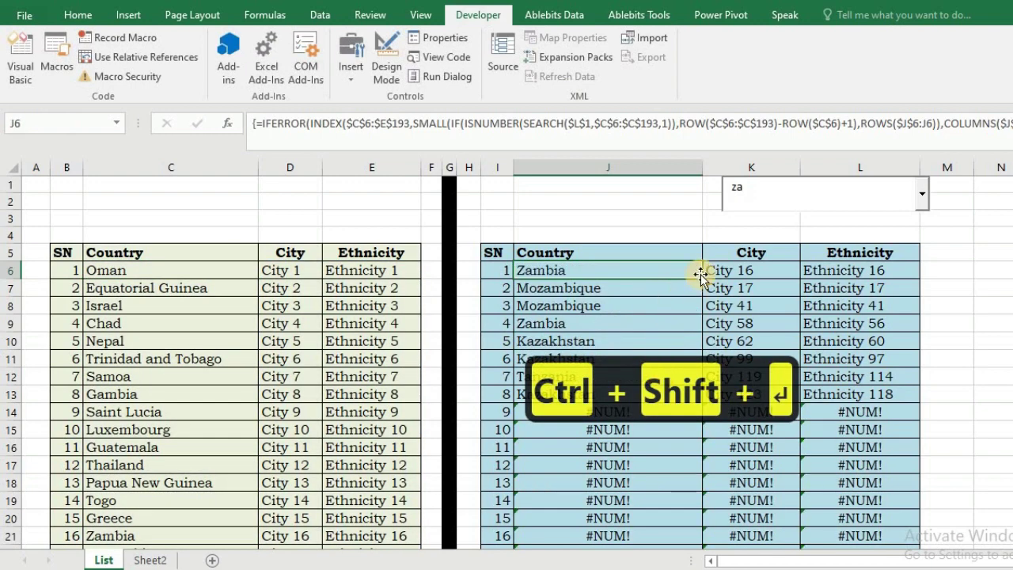
pyautogui.moveTo(700, 274); pyautogui.dragTo(924, 277)
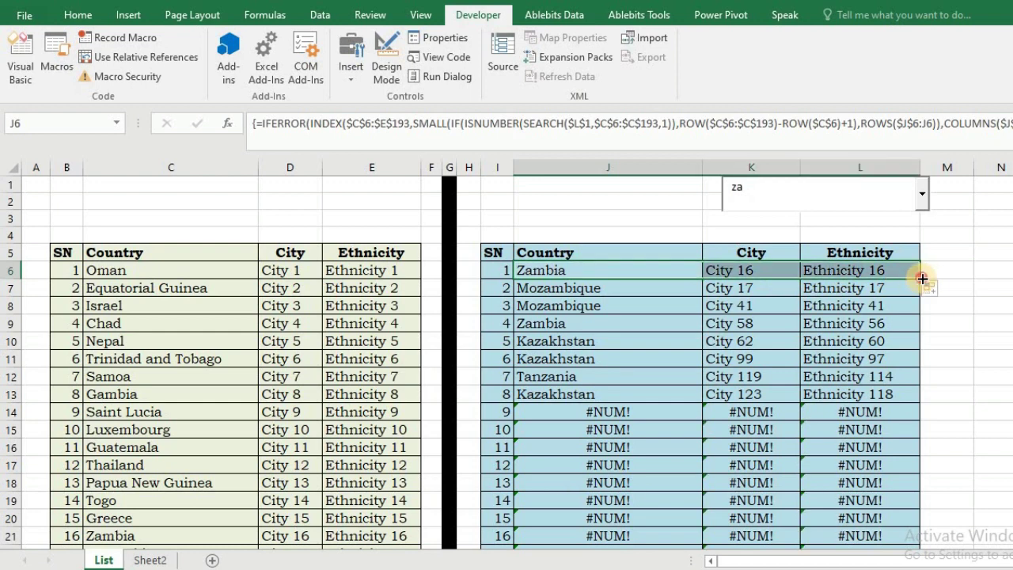
pyautogui.doubleClick(922, 279)
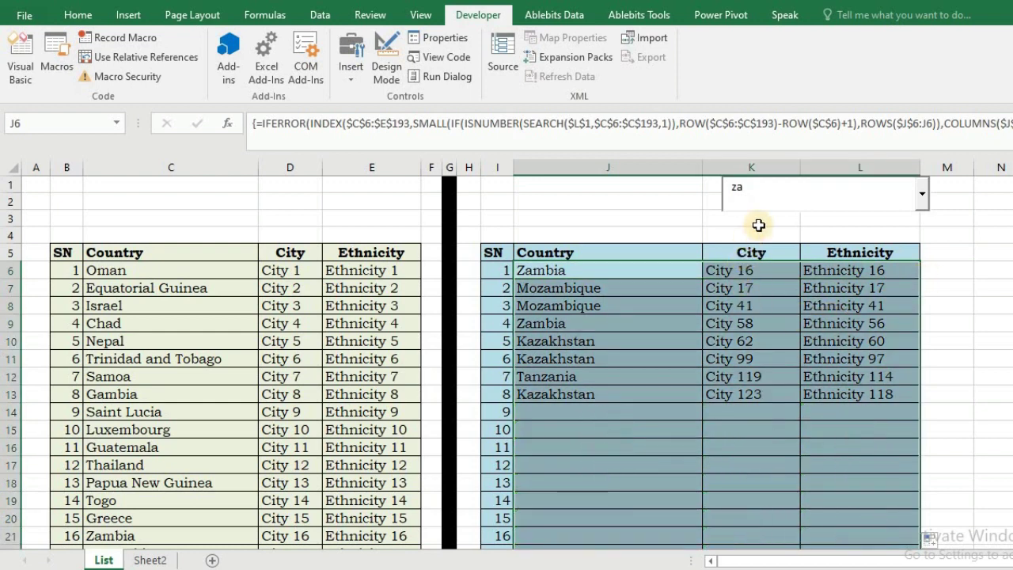
# Step: Replace the combo box search text with "uni" to filter the results table live
pyautogui.click(764, 188)
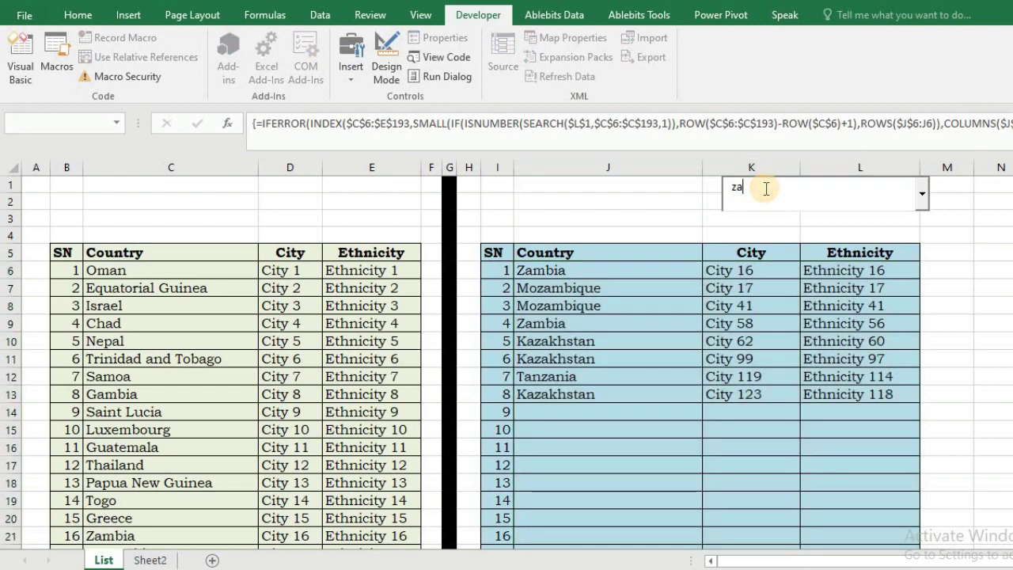
pyautogui.press('BackSpace')
pyautogui.press('BackSpace')
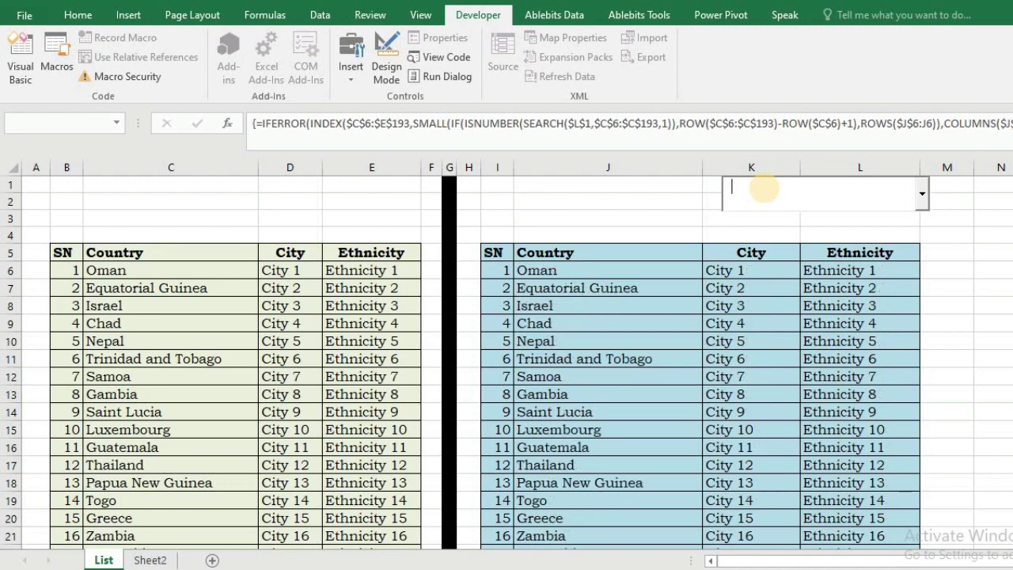
pyautogui.write('u')
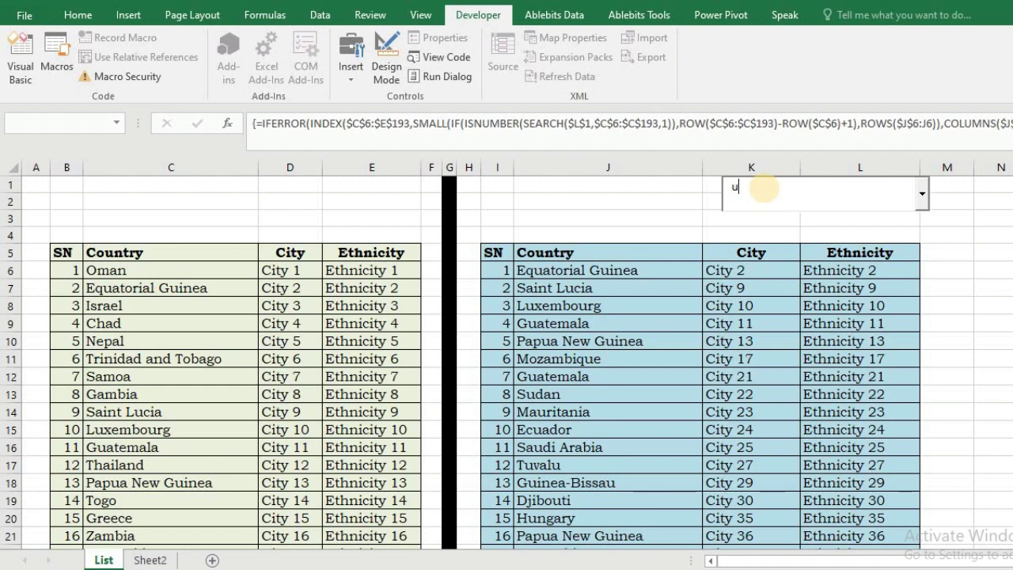
pyautogui.write('n')
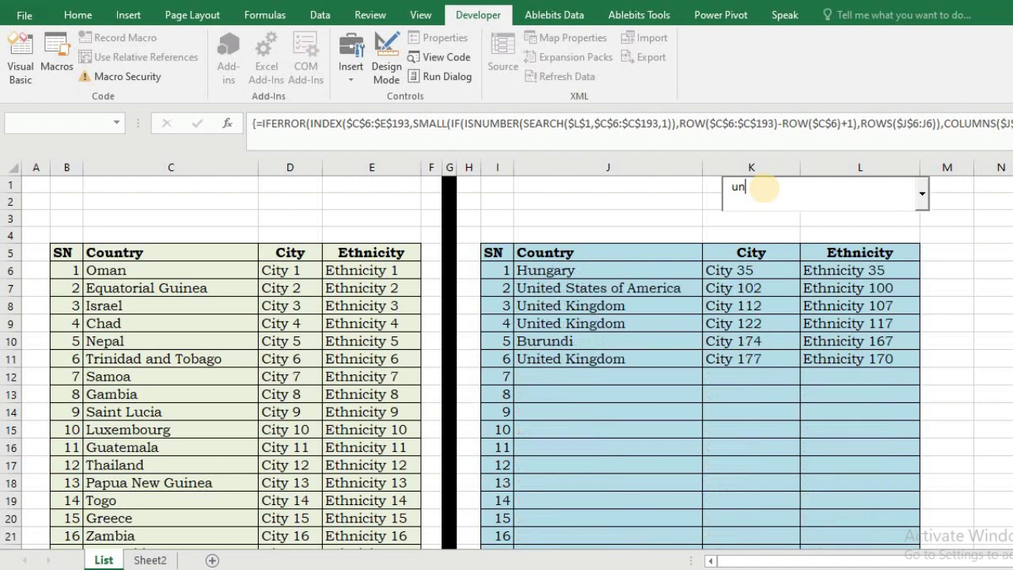
pyautogui.write('i')
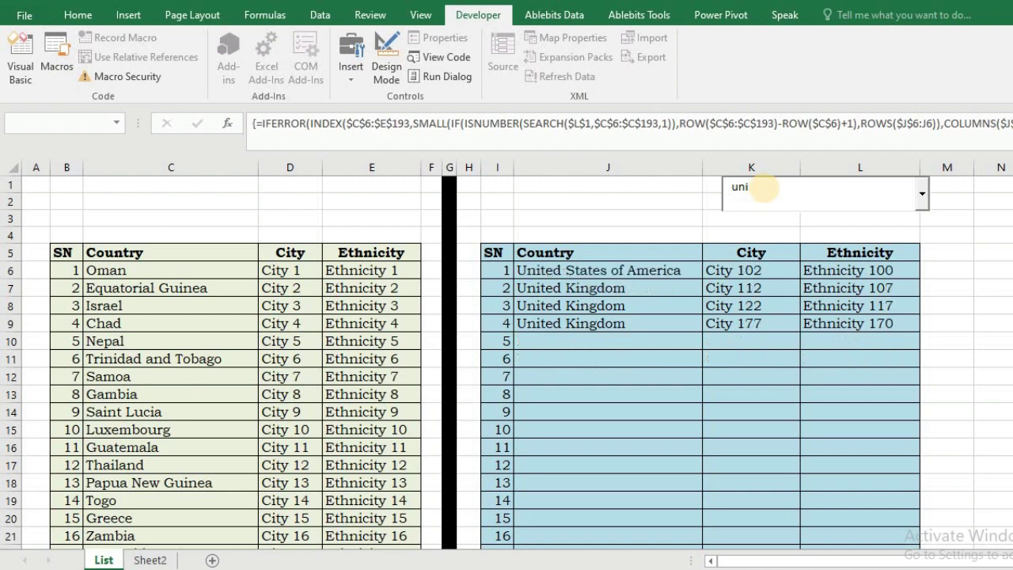